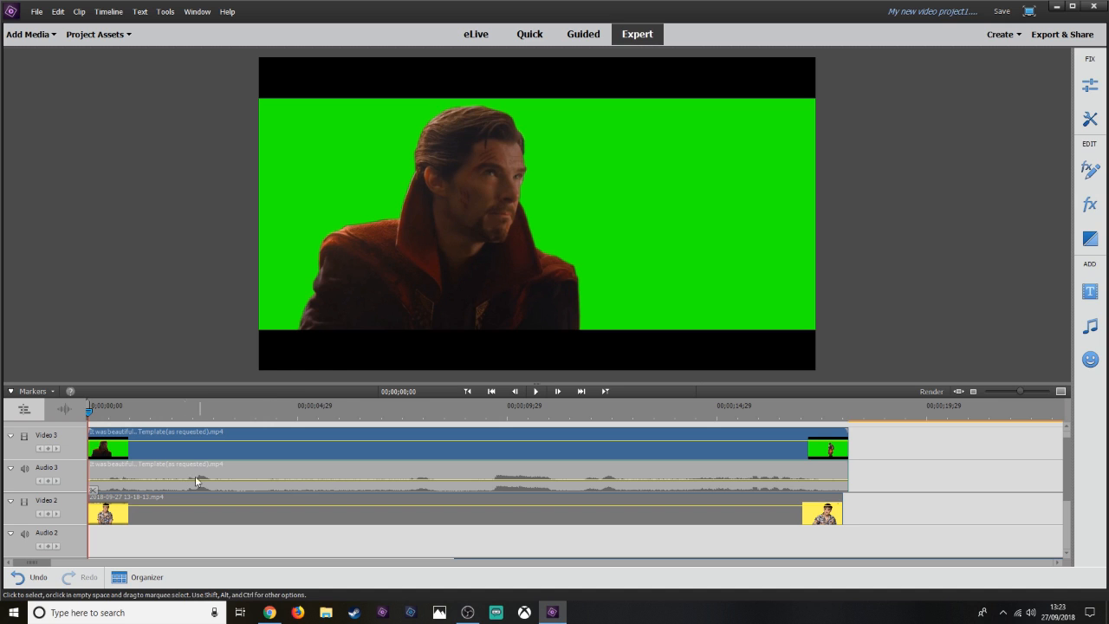
Select the green-screen clip on Video 3, turn on its Chroma Key effect, and set Blend to 44.6%.
{"action": "left_click", "coordinate": [267, 472]}
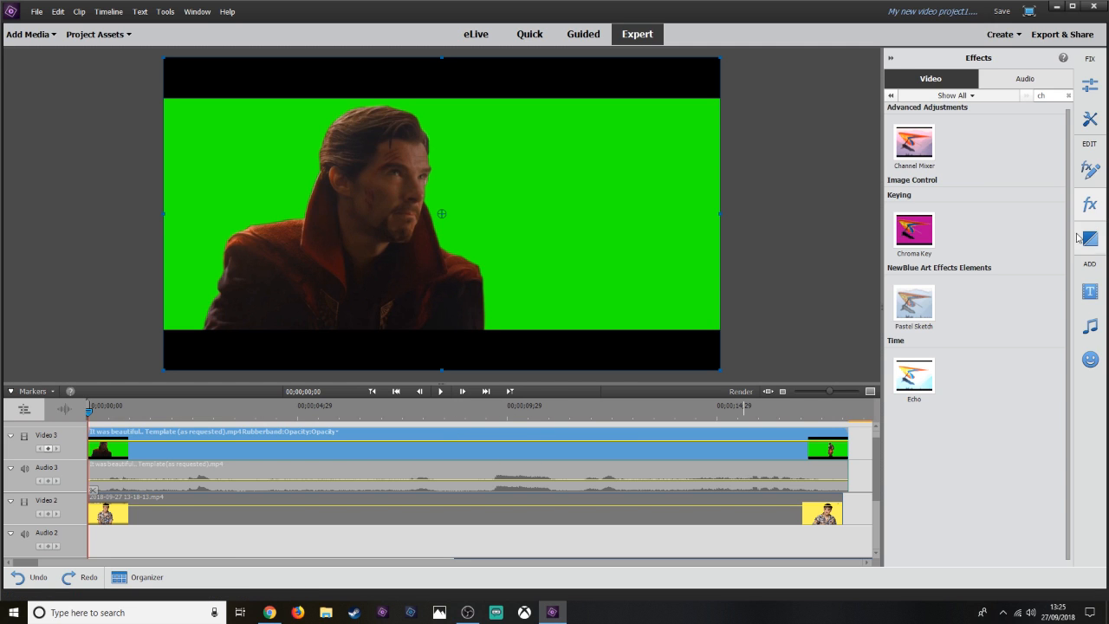
{"action": "left_click", "coordinate": [1090, 176]}
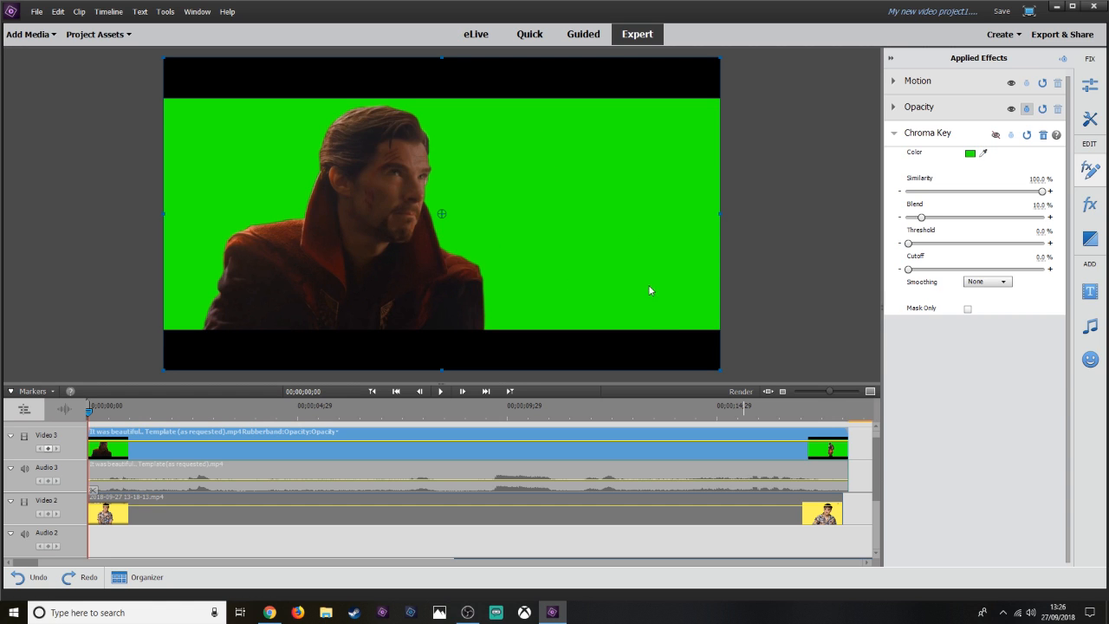
{"action": "left_click", "coordinate": [995, 136]}
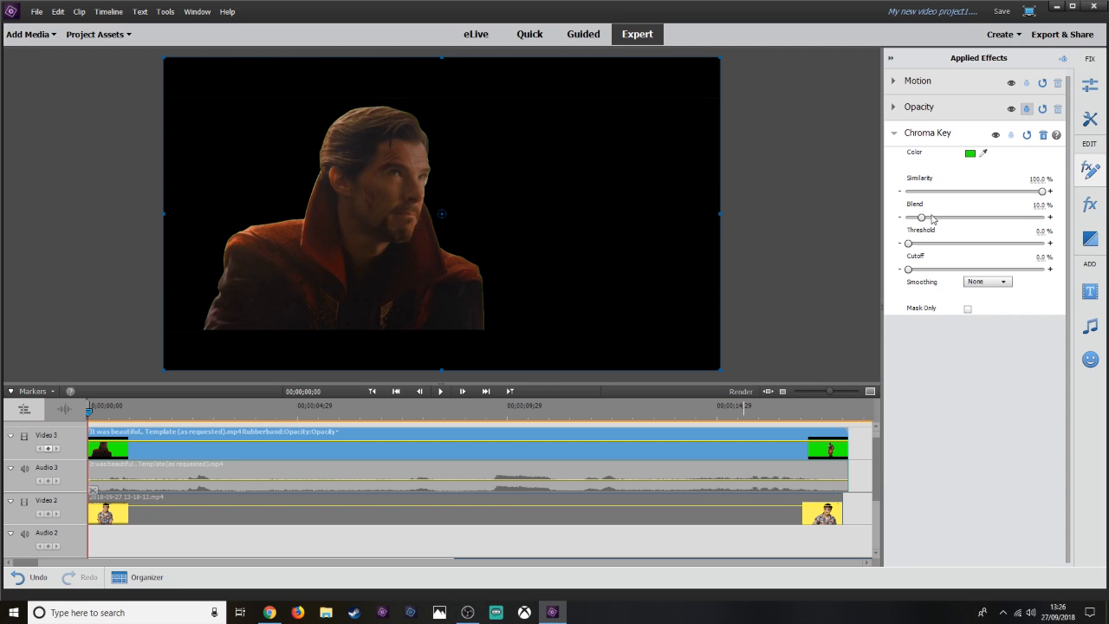
{"action": "left_click_drag", "start_coordinate": [921, 217], "coordinate": [968, 218]}
Enable the clip on the Video 2 track so it shows beneath the keyed footage.
{"action": "right_click", "coordinate": [209, 516]}
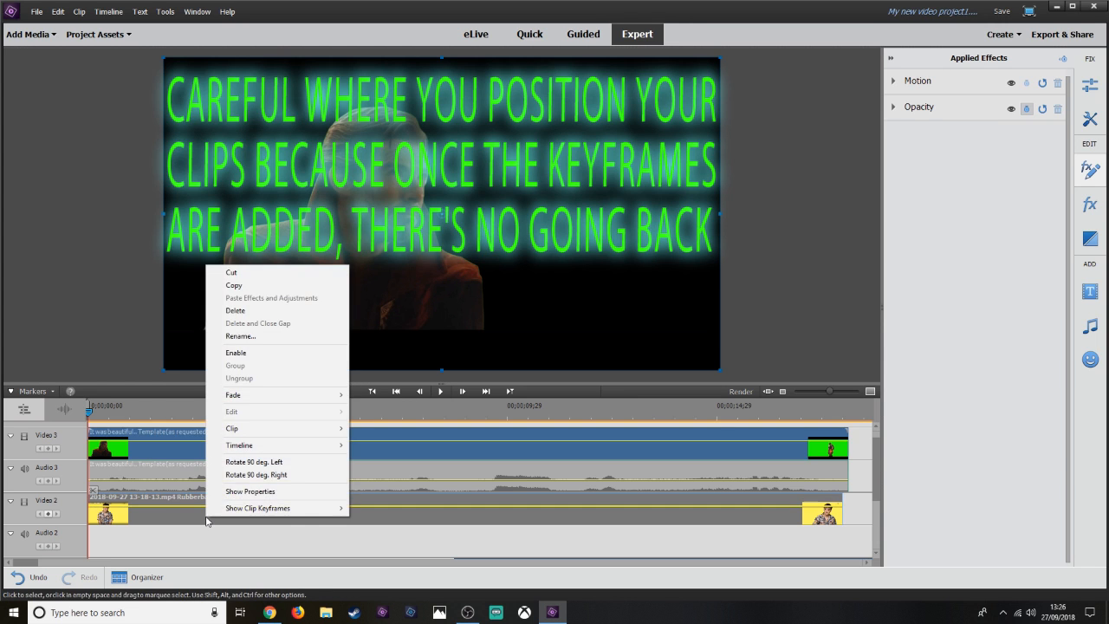
{"action": "left_click", "coordinate": [325, 546]}
{"action": "left_click", "coordinate": [304, 530]}
{"action": "right_click", "coordinate": [296, 526]}
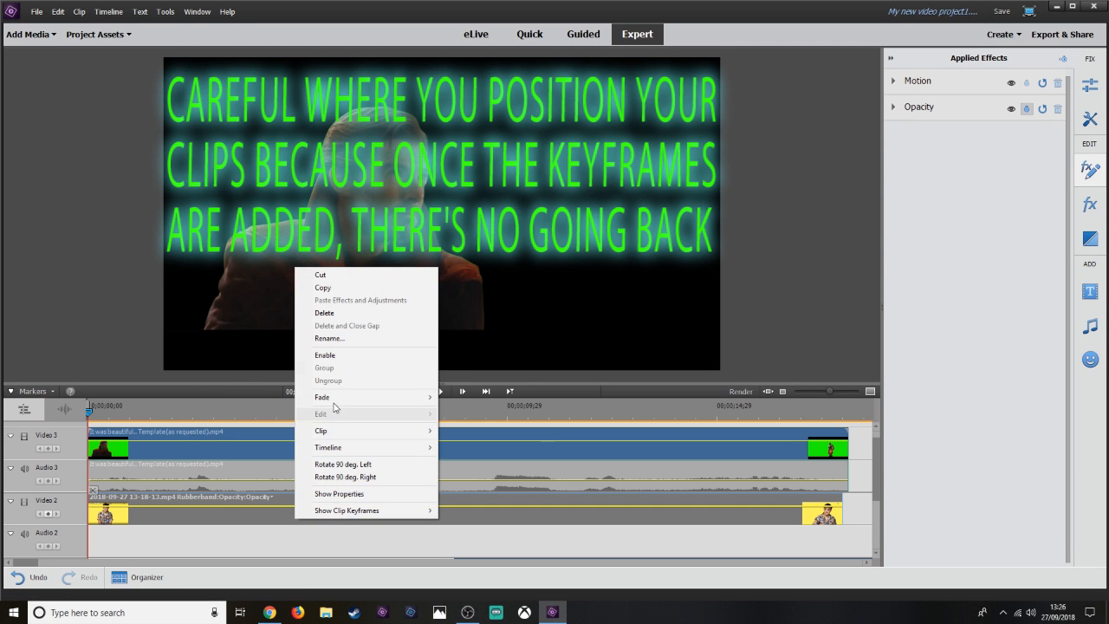
{"action": "left_click", "coordinate": [350, 359]}
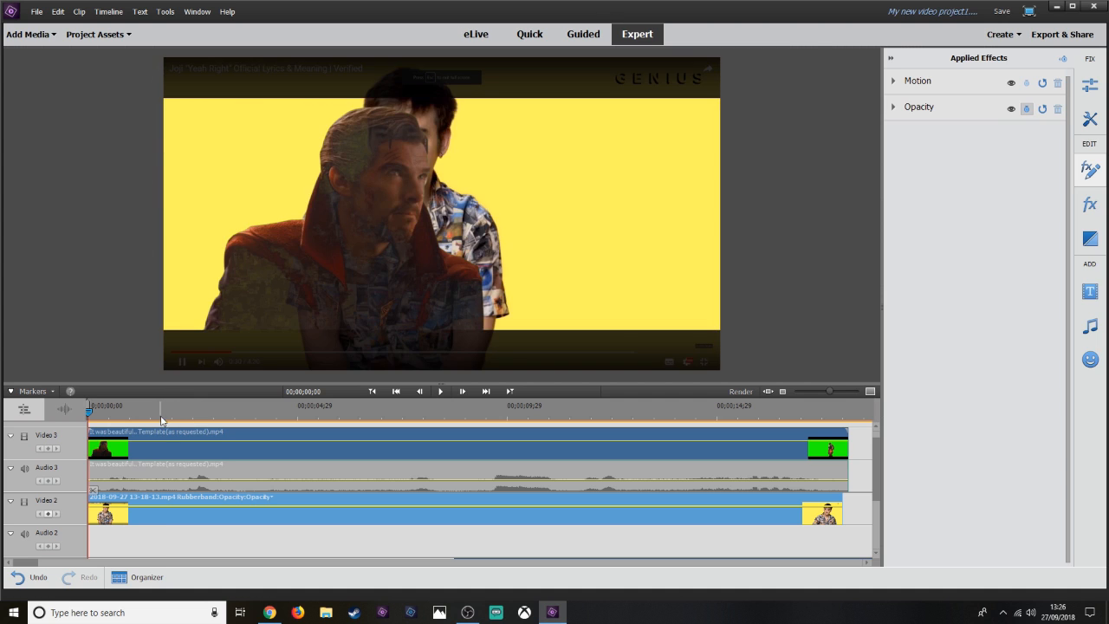
Select the Video 3 clip and lower its Chroma Key Blend to 20.3%.
{"action": "left_click_drag", "start_coordinate": [163, 415], "coordinate": [169, 416]}
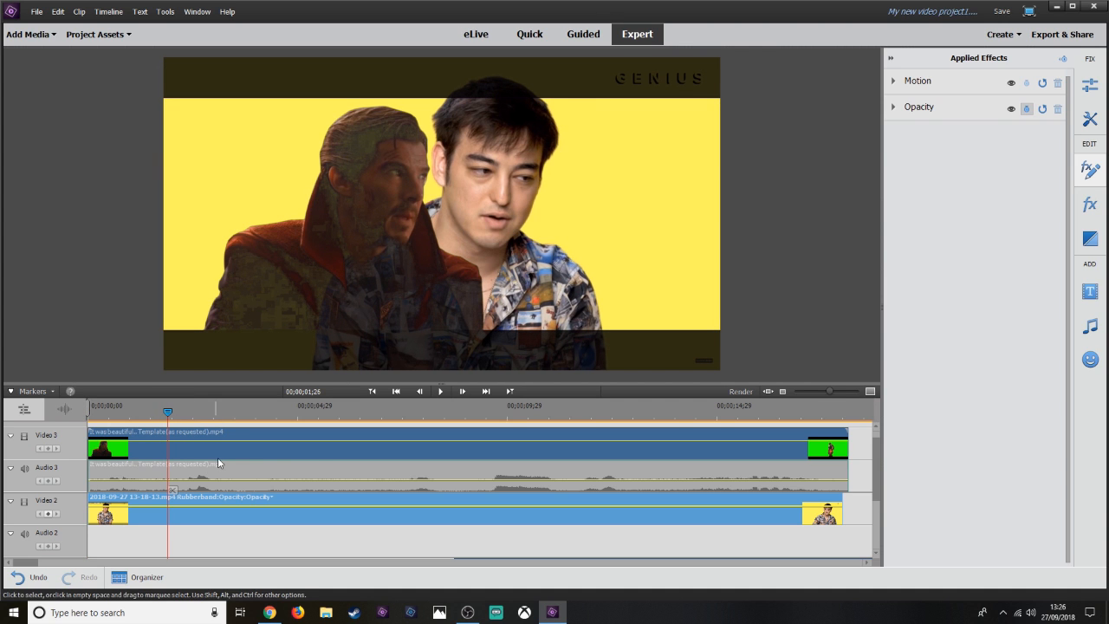
{"action": "left_click", "coordinate": [267, 442]}
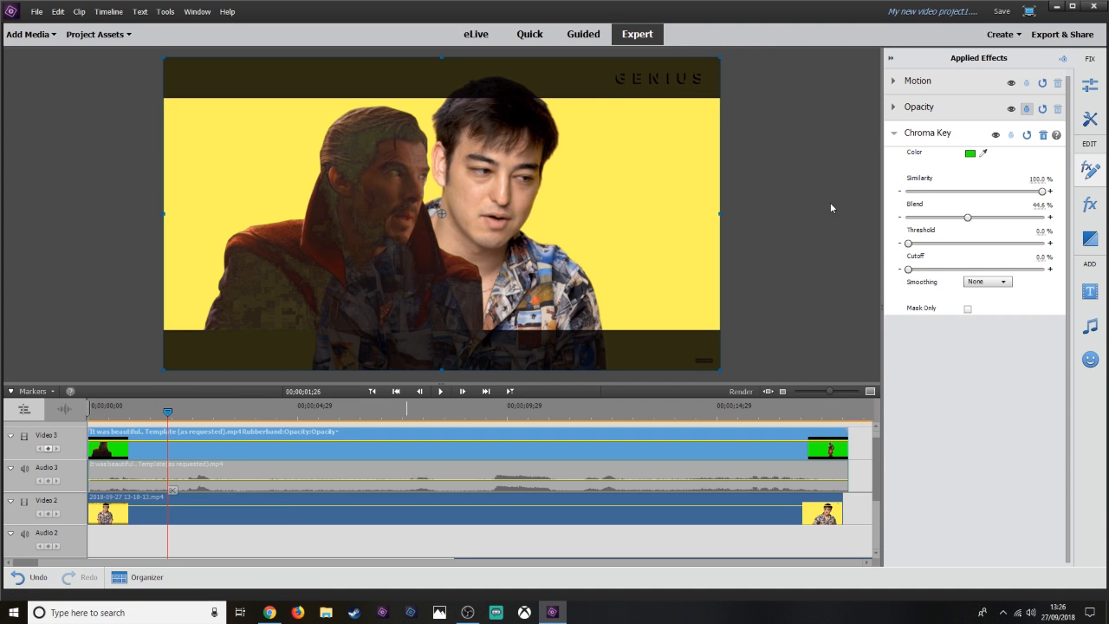
{"action": "left_click_drag", "start_coordinate": [965, 217], "coordinate": [936, 221]}
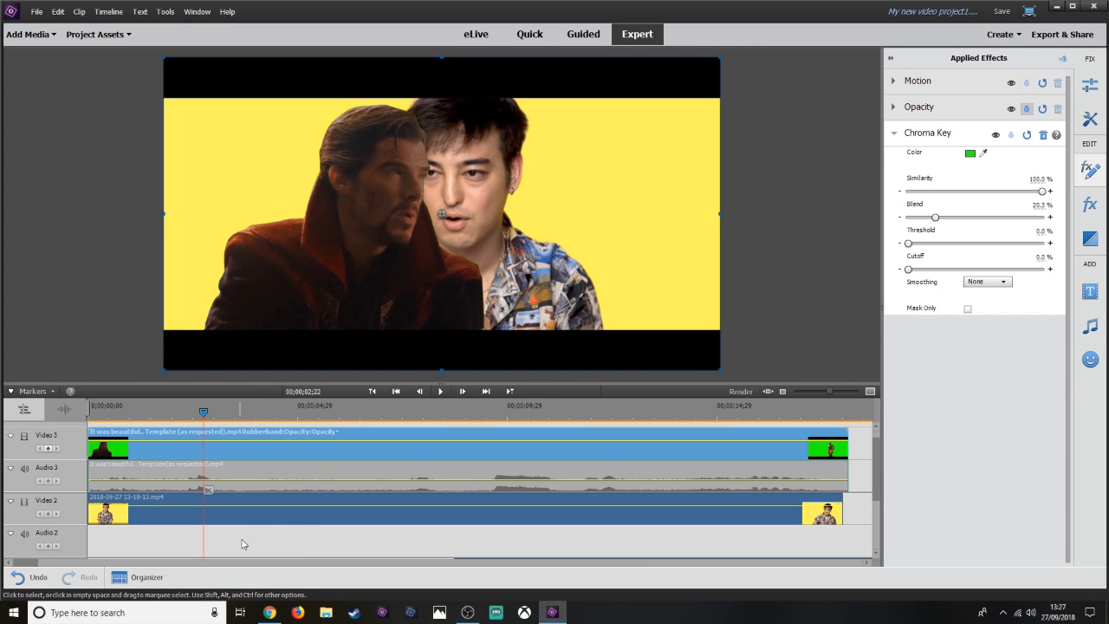
Move the Video 1 clip so it starts at the playhead near 00;00;10;15.
{"action": "scroll", "coordinate": [234, 546], "scroll_direction": "down", "scroll_amount": 1}
{"action": "scroll", "coordinate": [548, 543], "scroll_direction": "down", "scroll_amount": 1}
{"action": "scroll", "coordinate": [517, 529], "scroll_direction": "up", "scroll_amount": 1}
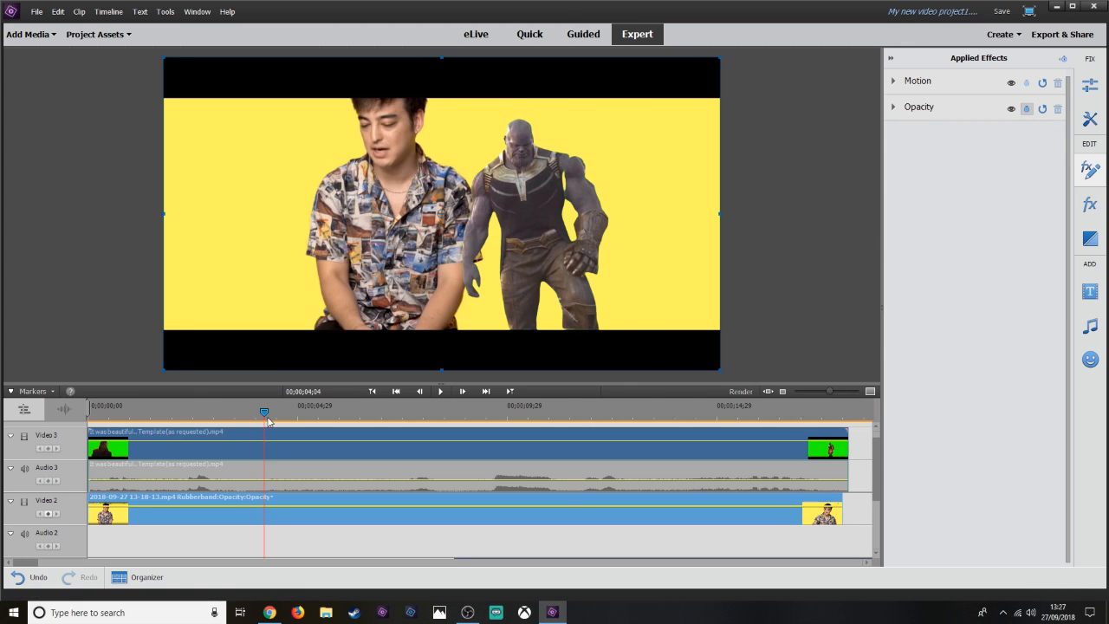
{"action": "left_click_drag", "start_coordinate": [267, 421], "coordinate": [536, 415]}
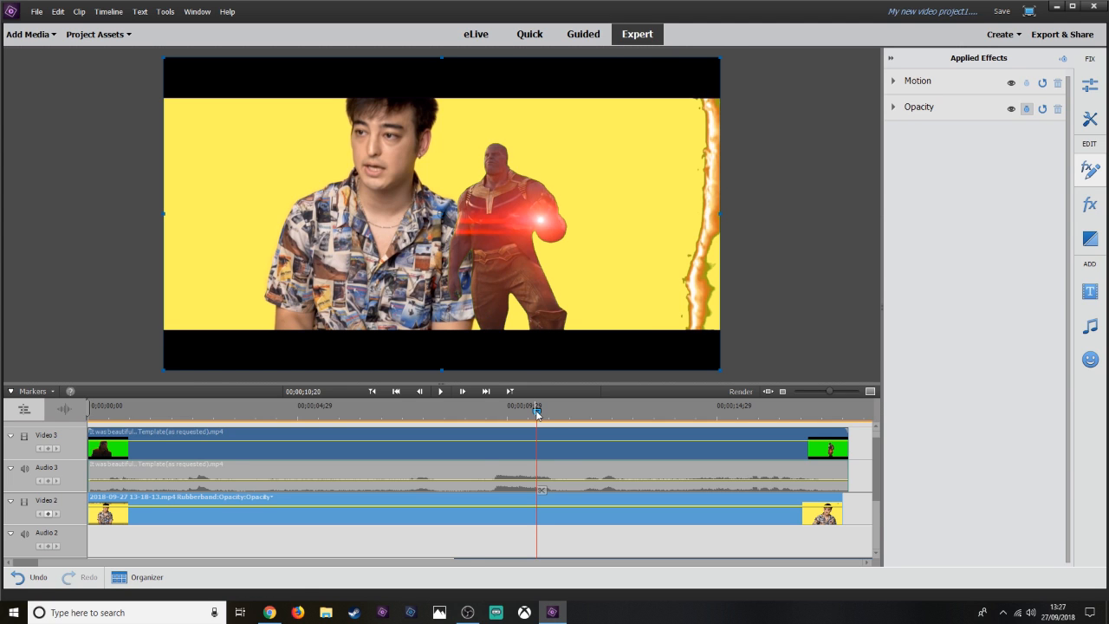
{"action": "scroll", "coordinate": [520, 485], "scroll_direction": "down", "scroll_amount": 1}
{"action": "key", "text": "Left"}
{"action": "key", "text": "Left"}
{"action": "key", "text": "Left"}
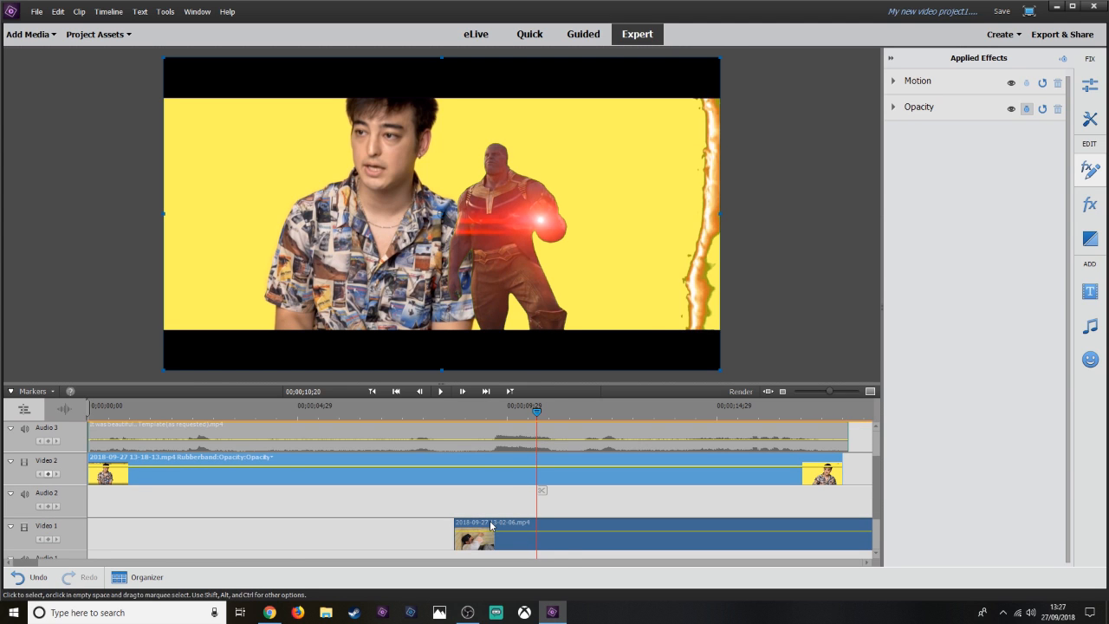
{"action": "key", "text": "Left"}
{"action": "key", "text": "Left"}
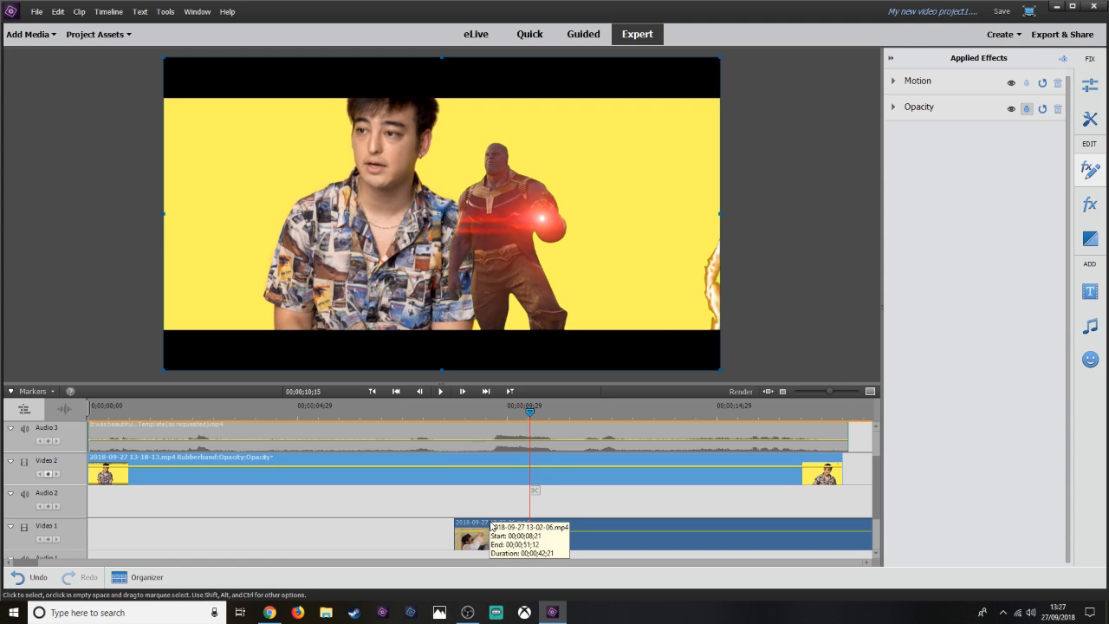
{"action": "key", "text": "Right"}
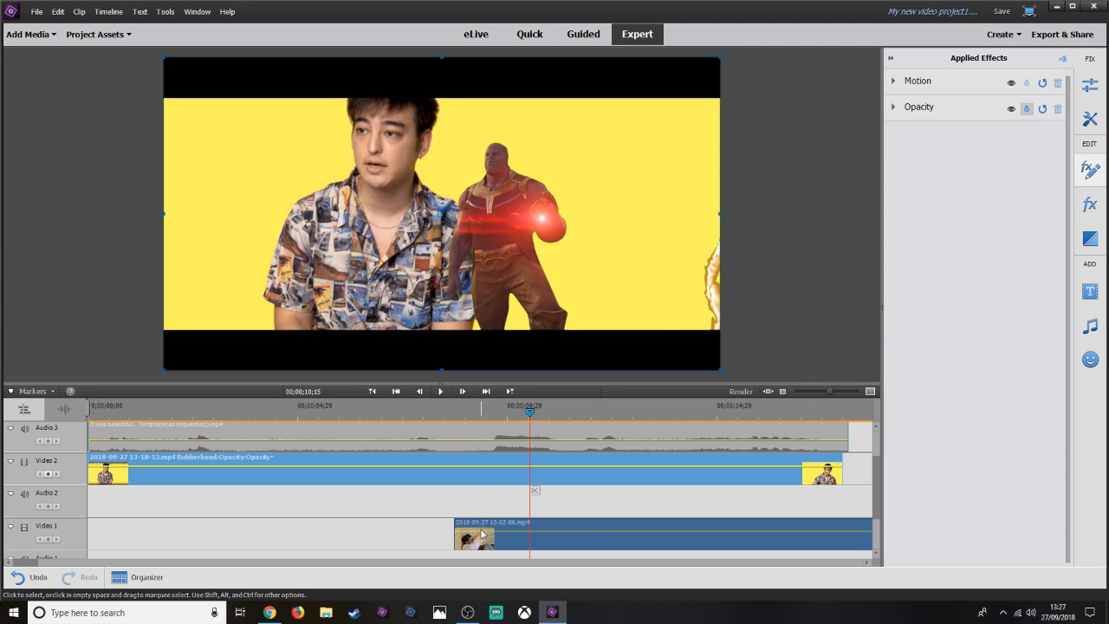
{"action": "left_click_drag", "start_coordinate": [477, 546], "coordinate": [542, 540]}
{"action": "key", "text": "Left"}
Disable the Video 2 clip and step through the frames around the playhead.
{"action": "right_click", "coordinate": [557, 471]}
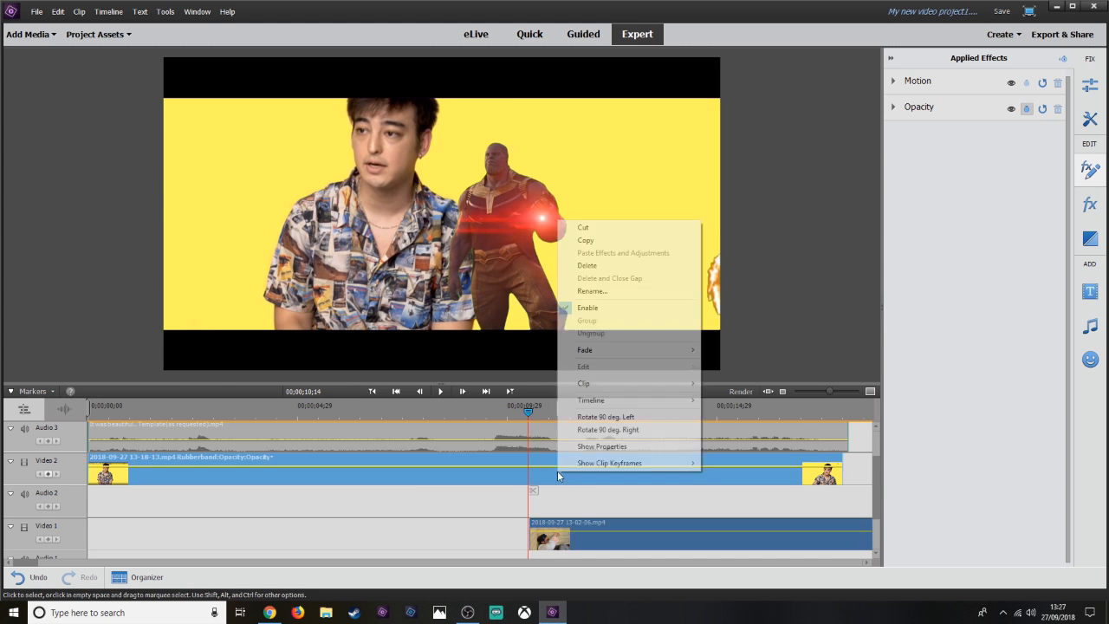
{"action": "left_click", "coordinate": [586, 309]}
{"action": "key", "text": "Right"}
{"action": "key", "text": "Left"}
{"action": "key", "text": "Right"}
{"action": "key", "text": "Left"}
{"action": "key", "text": "Right"}
{"action": "key", "text": "Left"}
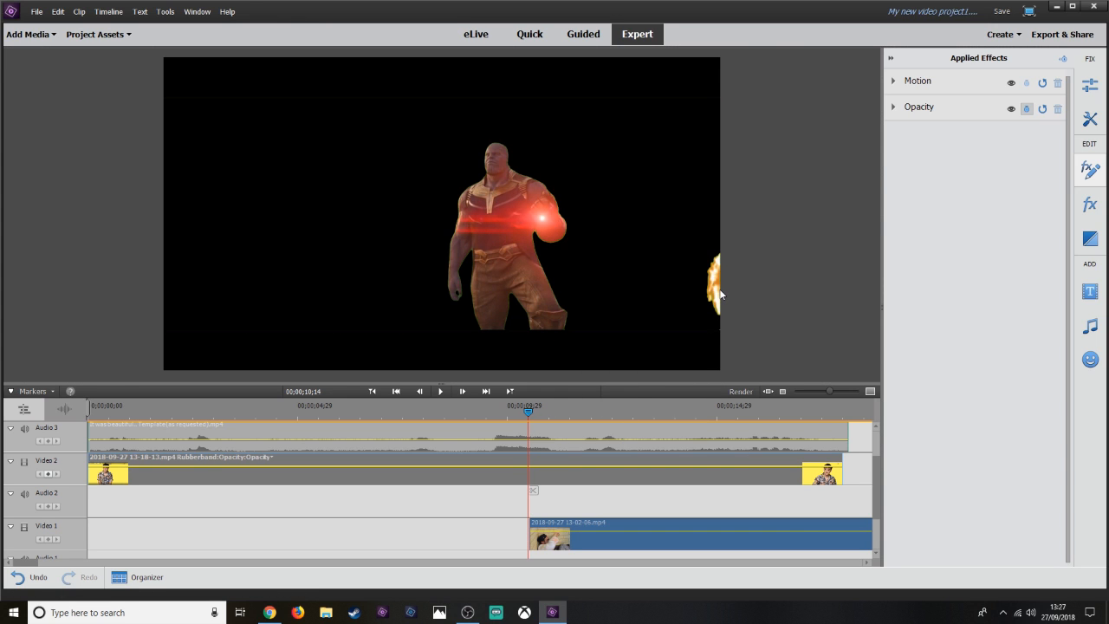
Select the Video 1 clip and re-enable the Video 2 clip.
{"action": "left_click", "coordinate": [539, 539]}
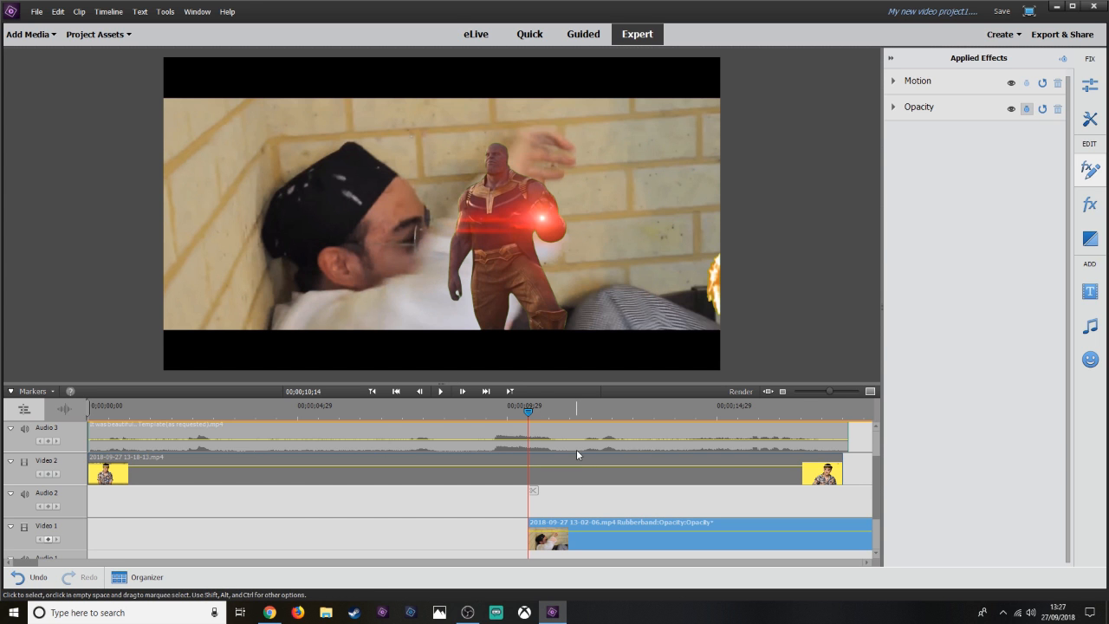
{"action": "right_click", "coordinate": [508, 478]}
{"action": "left_click", "coordinate": [559, 303]}
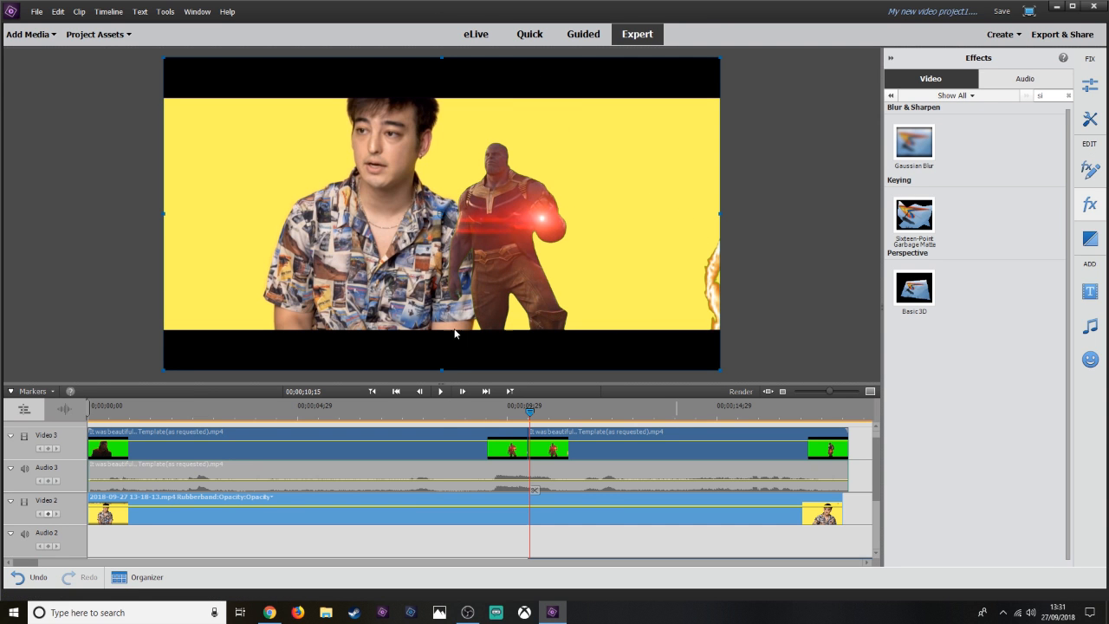
Play and step frame by frame around 00;00;10;14 to find the cut point.
{"action": "key", "text": "space"}
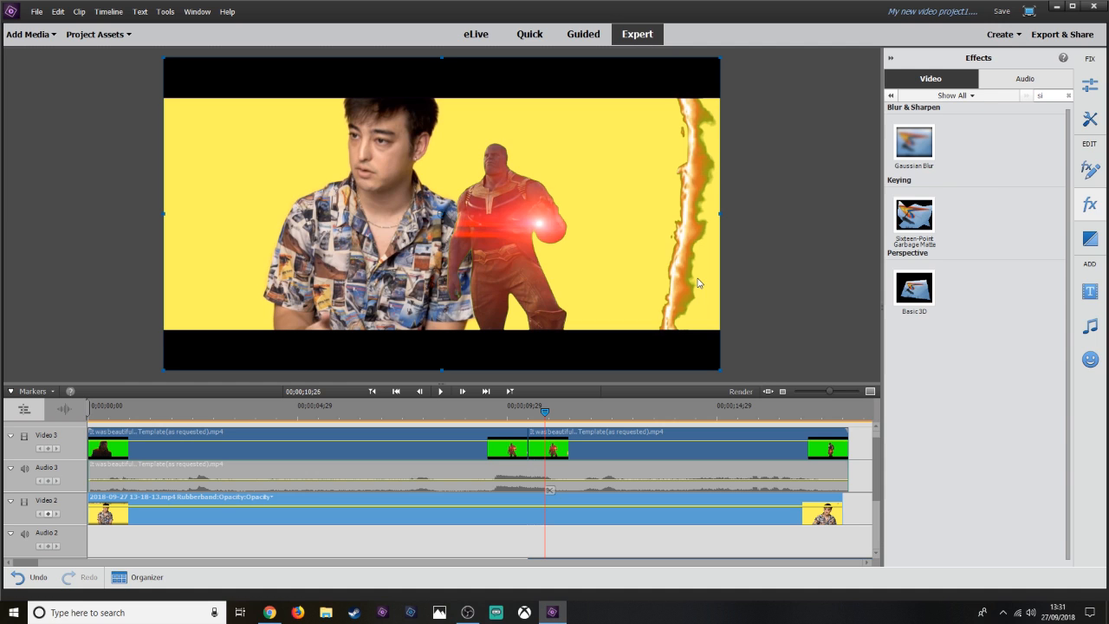
{"action": "key", "text": "Right"}
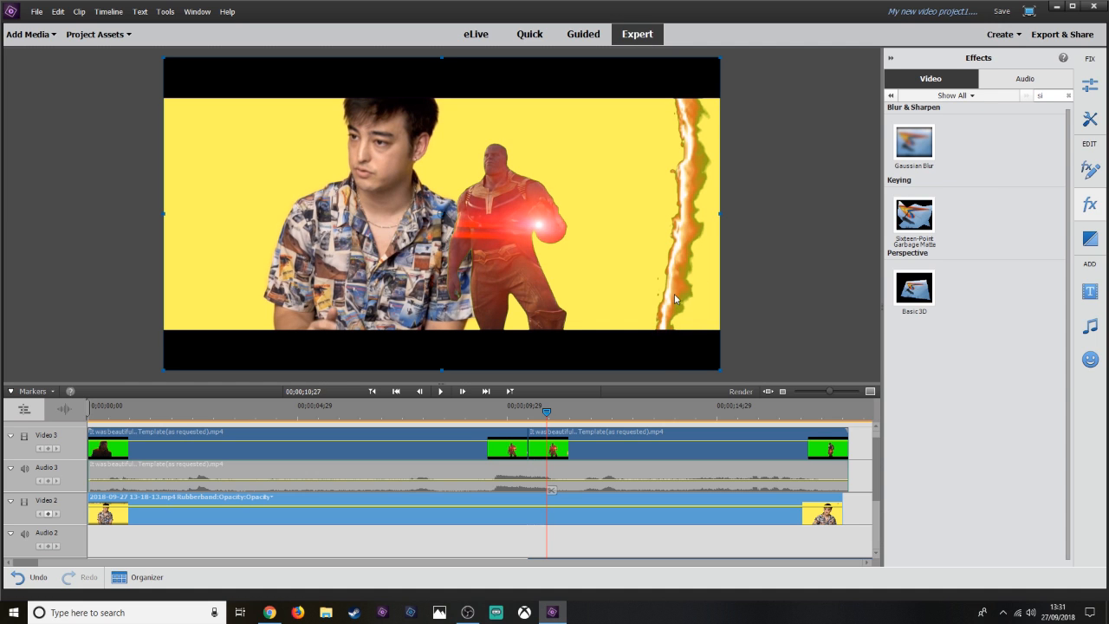
{"action": "key", "text": "space"}
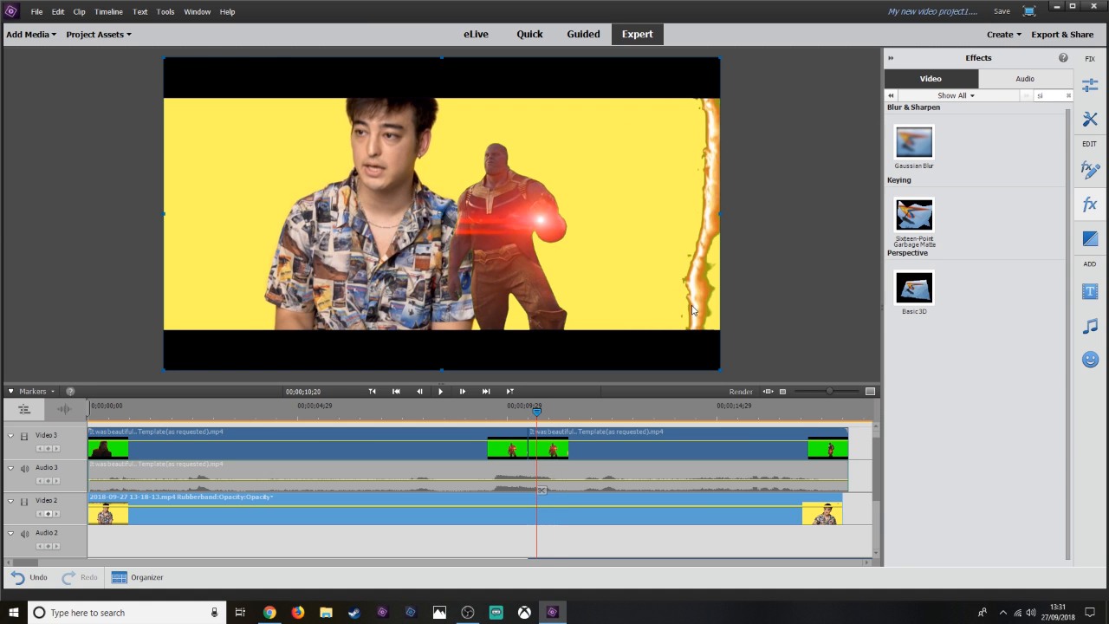
{"action": "key", "text": "Left"}
{"action": "key", "text": "Left"}
{"action": "key", "text": "Left"}
{"action": "key", "text": "Left"}
{"action": "key", "text": "Left"}
{"action": "key", "text": "Left"}
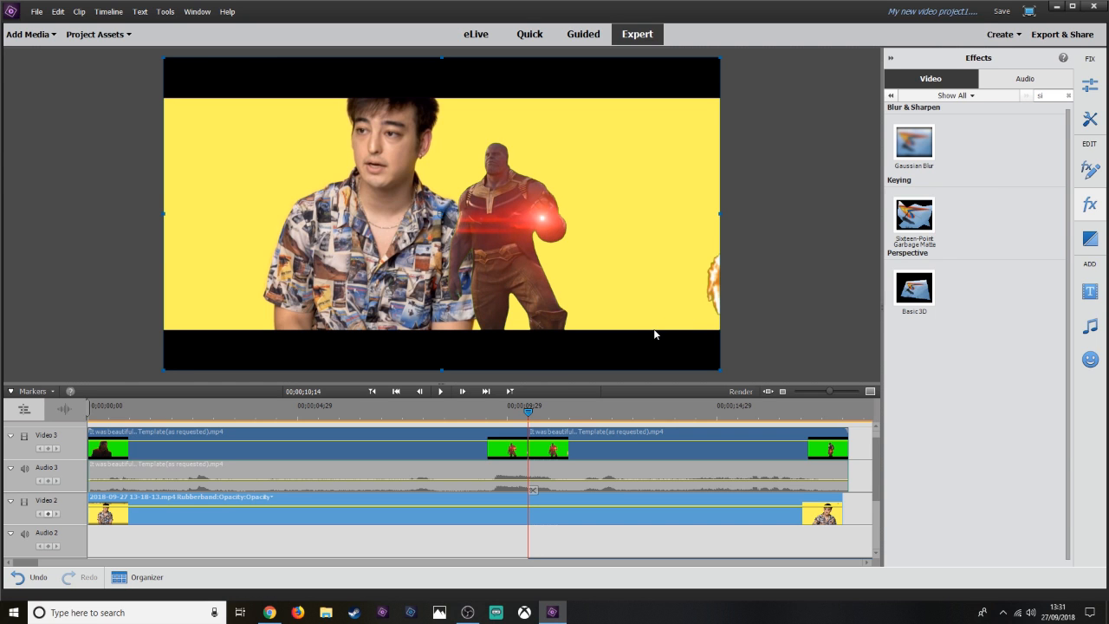
{"action": "key", "text": "Right"}
{"action": "key", "text": "Right"}
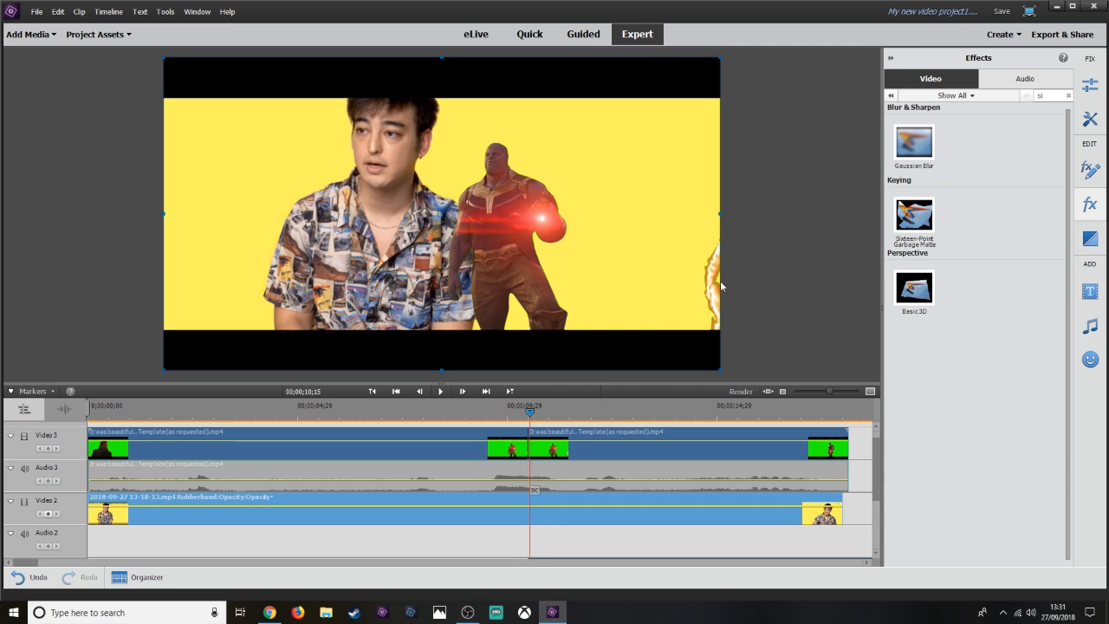
{"action": "key", "text": "Left"}
Split the Video 2 clip at the playhead.
{"action": "scroll", "coordinate": [611, 423], "scroll_direction": "down", "scroll_amount": 3}
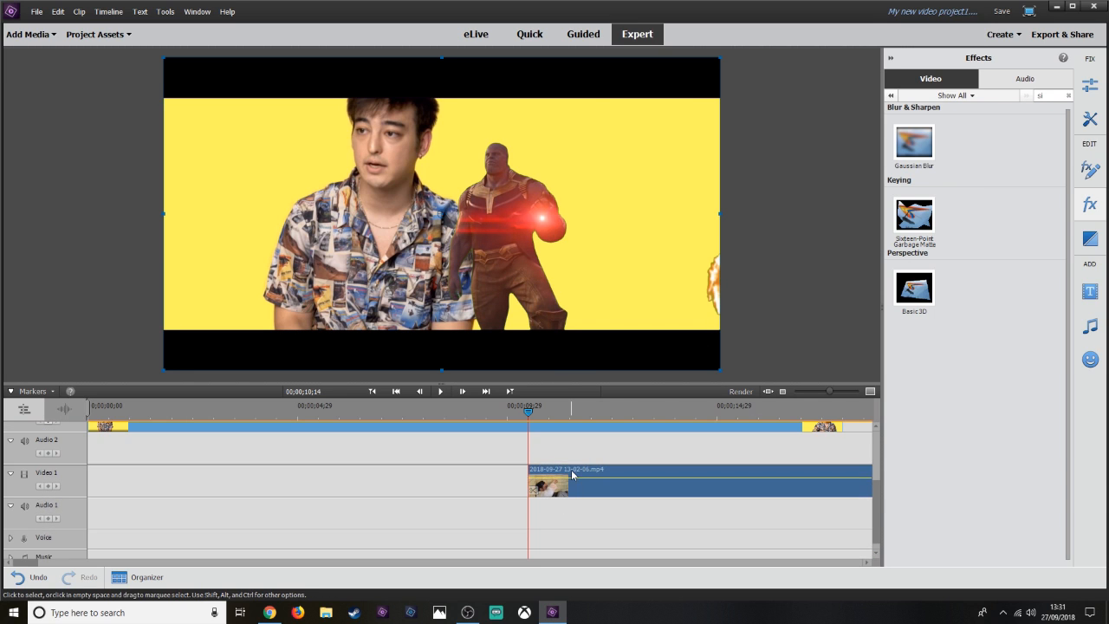
{"action": "scroll", "coordinate": [546, 493], "scroll_direction": "up", "scroll_amount": 2}
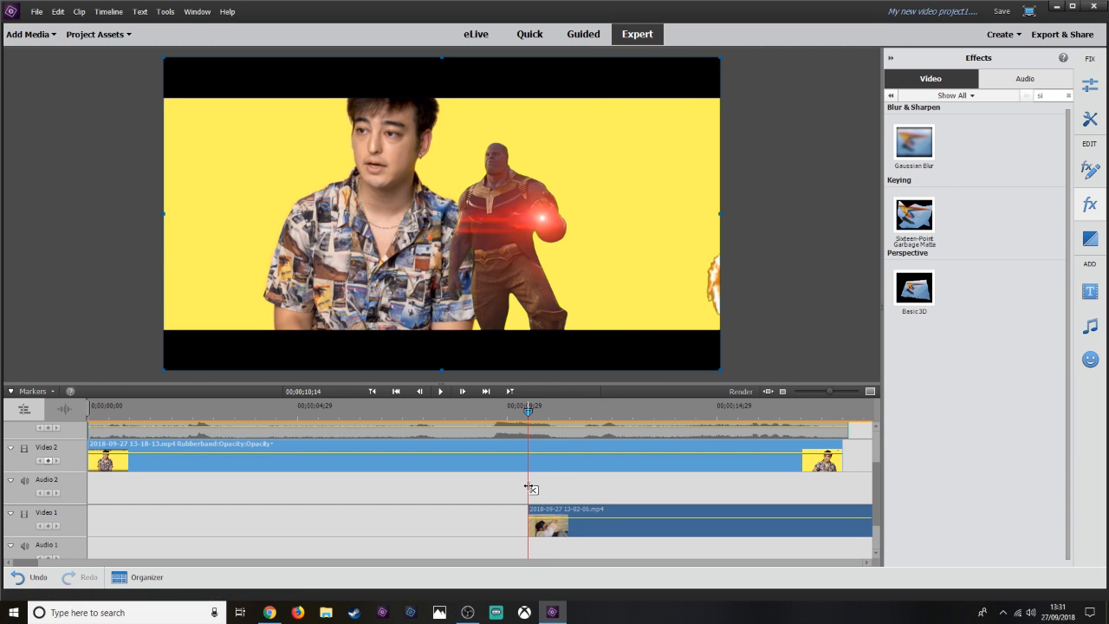
{"action": "left_click", "coordinate": [530, 488]}
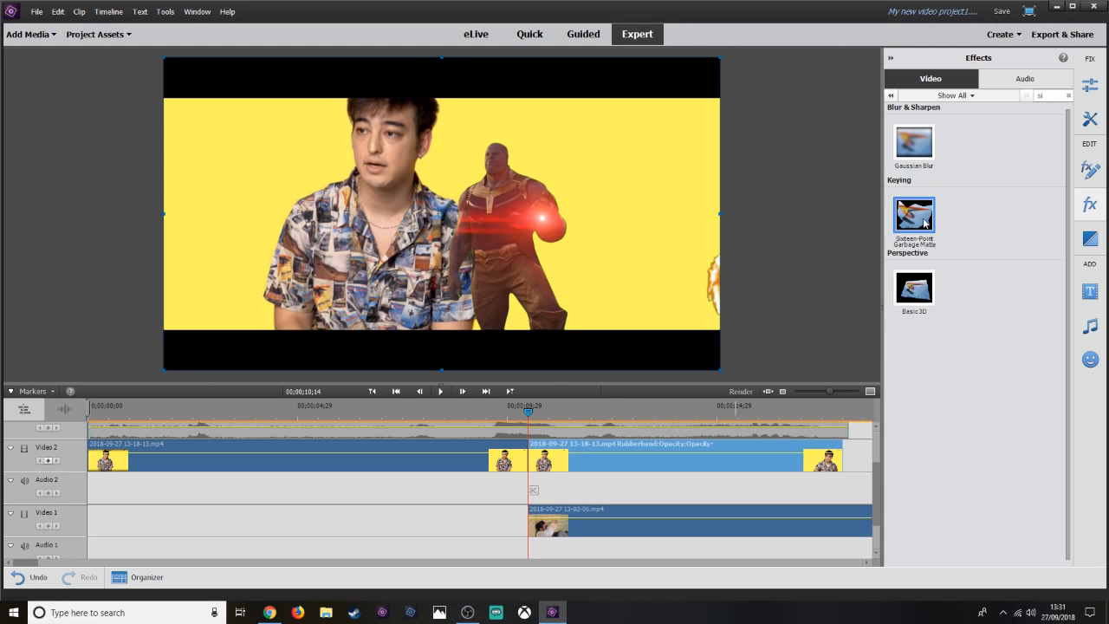
Apply the Sixteen-Point Garbage Matte effect to the second part of the Video 2 clip and reset its points.
{"action": "left_click_drag", "start_coordinate": [923, 222], "coordinate": [591, 461]}
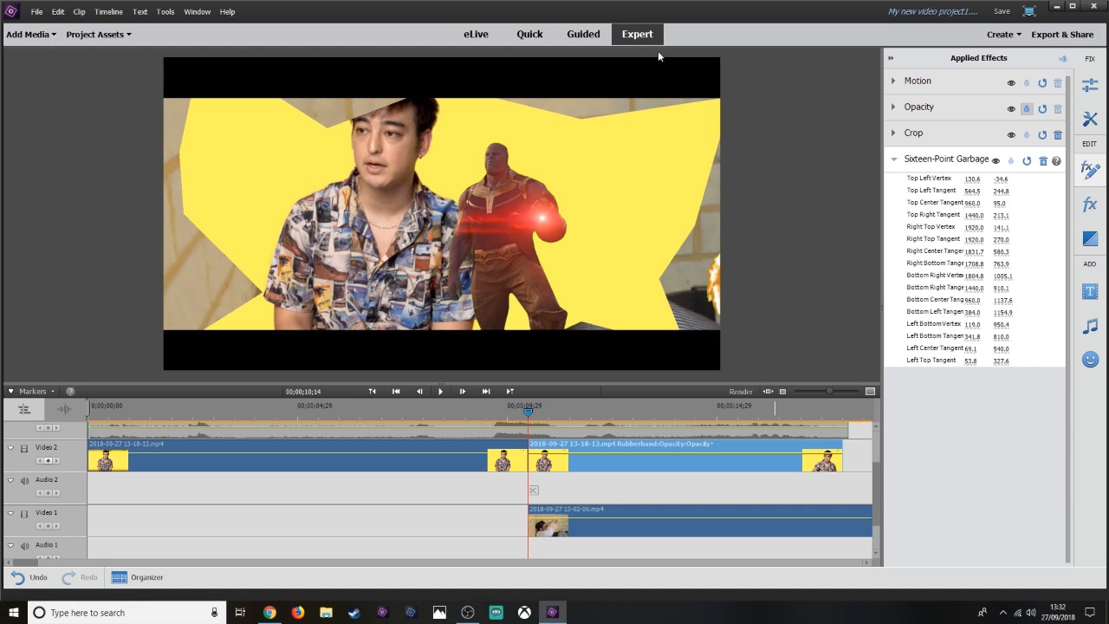
{"action": "left_click", "coordinate": [1027, 161]}
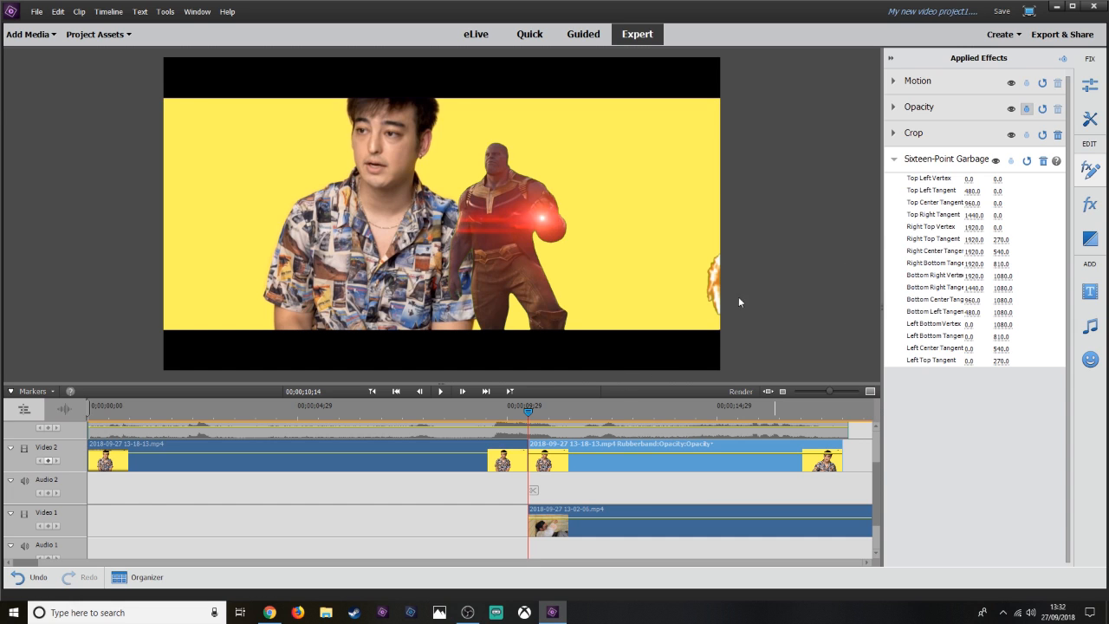
Turn on keyframe animation for the garbage matte and adjust its right-edge point on the next frame.
{"action": "left_click", "coordinate": [918, 159]}
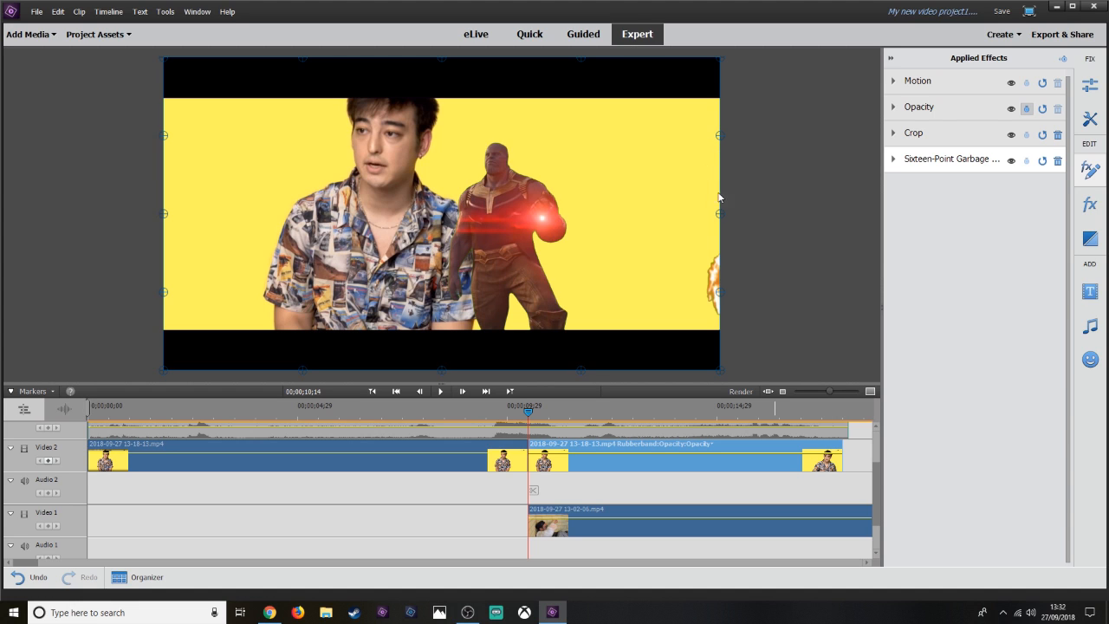
{"action": "left_click", "coordinate": [1027, 164]}
{"action": "key", "text": "Right"}
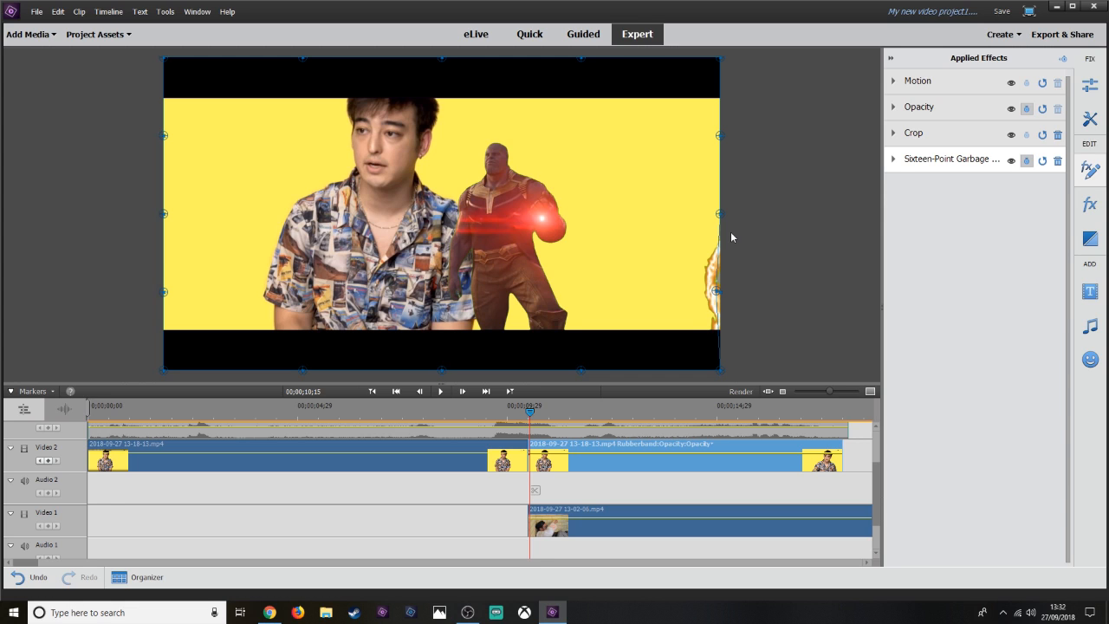
{"action": "key", "text": "ctrl+z"}
{"action": "left_click_drag", "start_coordinate": [712, 287], "coordinate": [713, 285]}
Step forward frame by frame, moving the garbage matte's right-edge points inward to follow the portal edge.
{"action": "key", "text": "Right"}
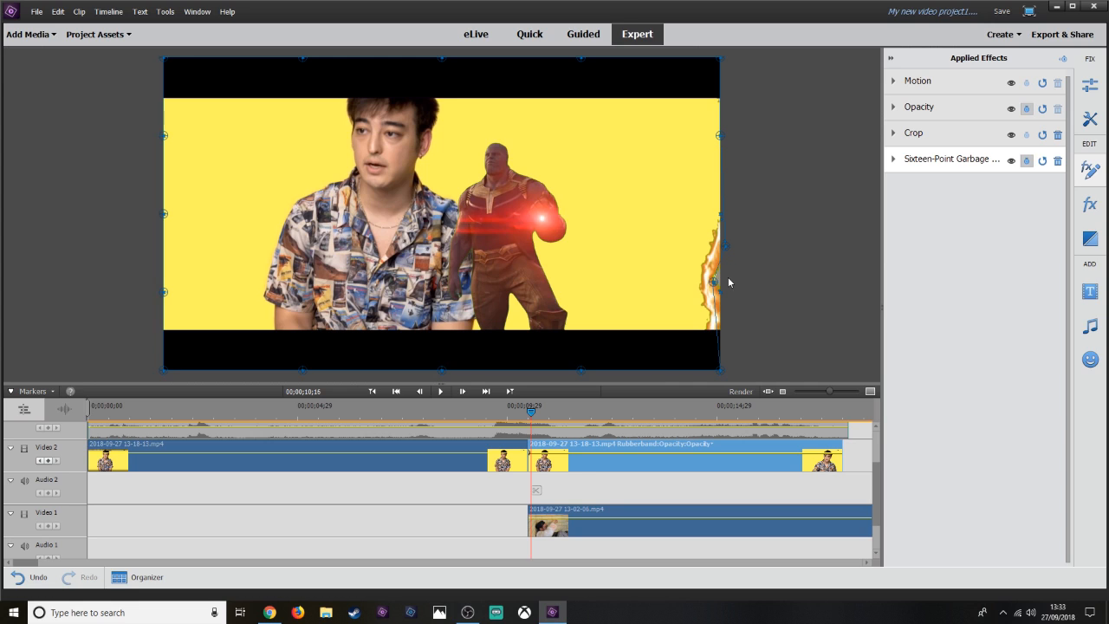
{"action": "left_click_drag", "start_coordinate": [714, 278], "coordinate": [708, 275]}
{"action": "key", "text": "Right"}
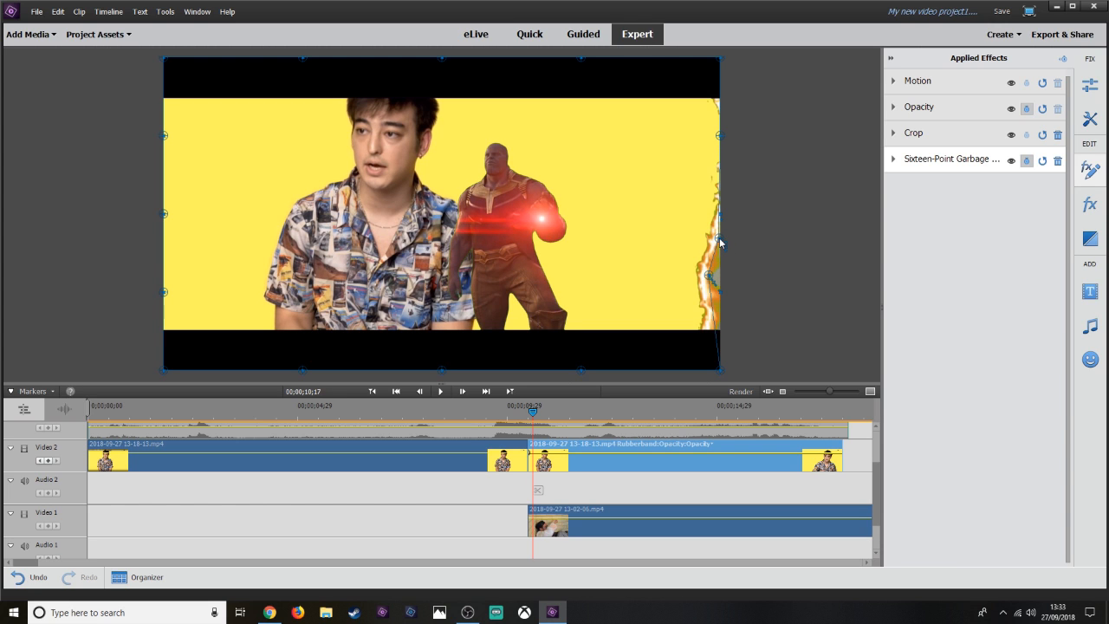
{"action": "left_click_drag", "start_coordinate": [719, 243], "coordinate": [719, 256]}
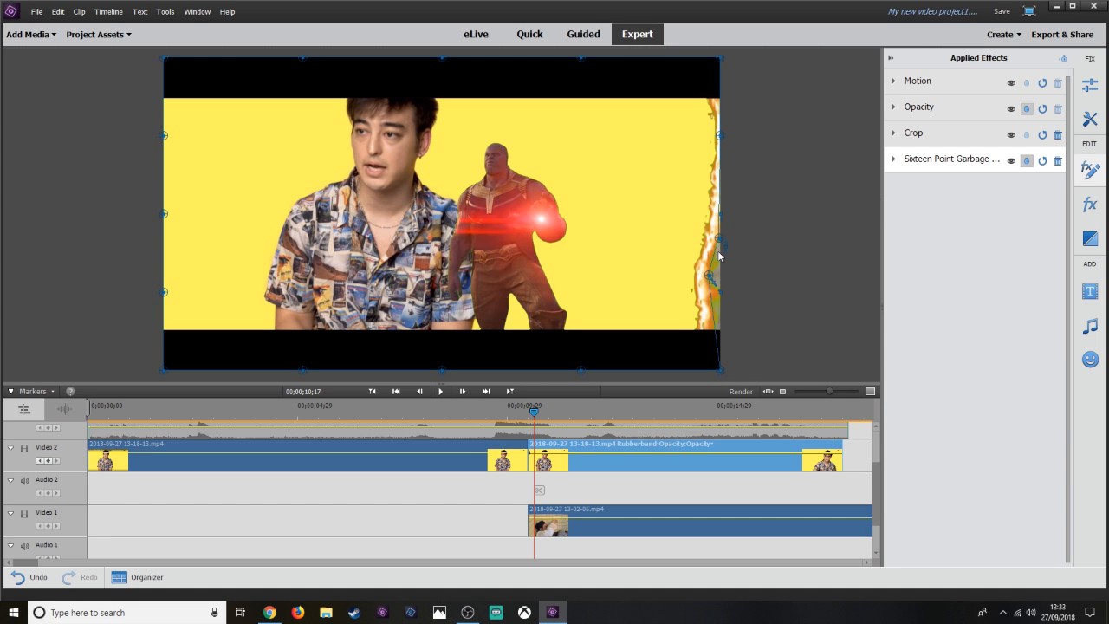
{"action": "left_click_drag", "start_coordinate": [719, 370], "coordinate": [709, 339]}
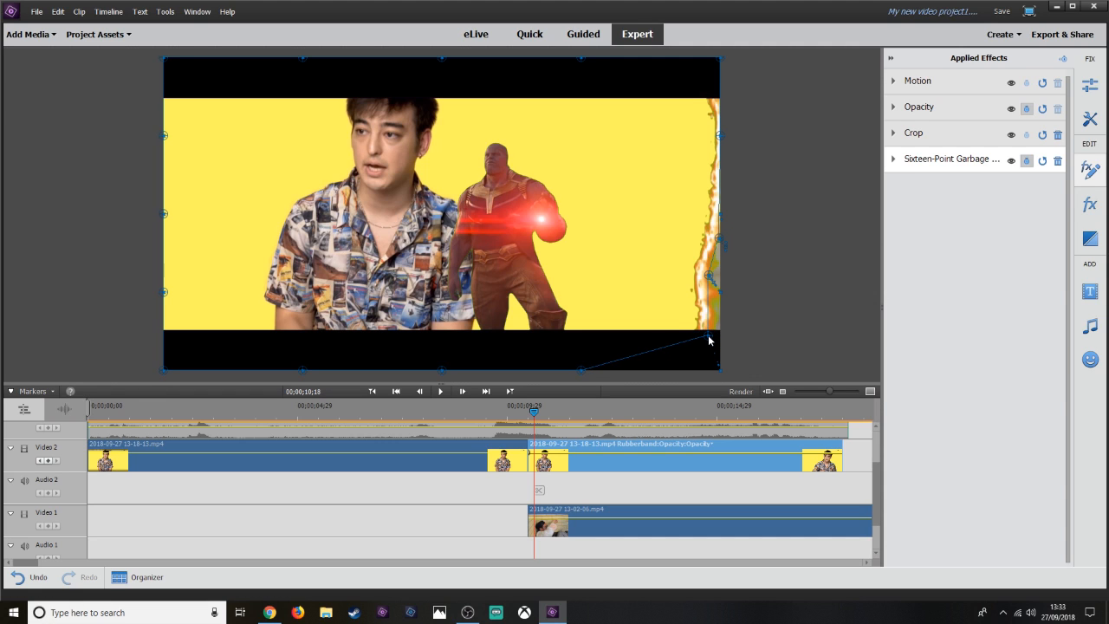
{"action": "left_click_drag", "start_coordinate": [708, 339], "coordinate": [696, 334]}
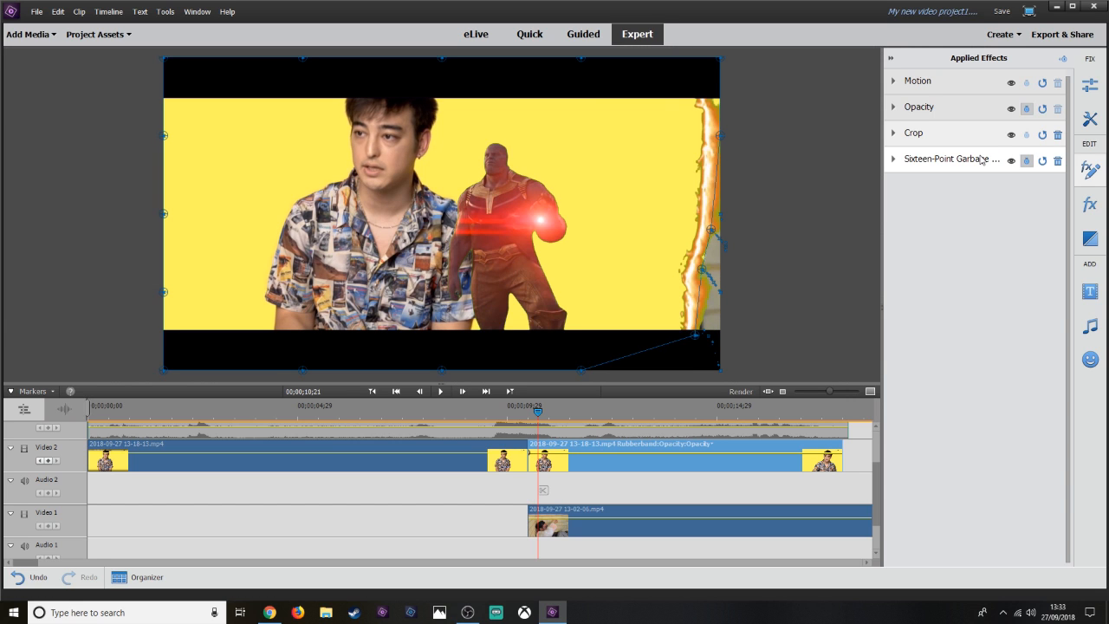
Expand the Sixteen-Point Garbage Matte properties to inspect its point values, undoing and redoing the last point move.
{"action": "left_click", "coordinate": [981, 160]}
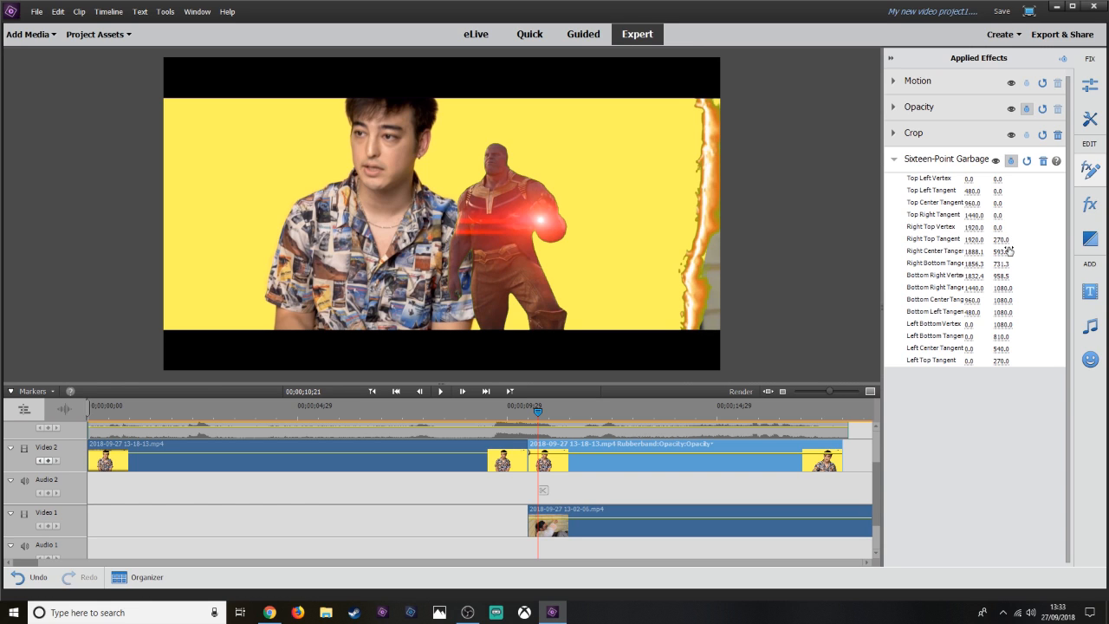
{"action": "left_click", "coordinate": [942, 162]}
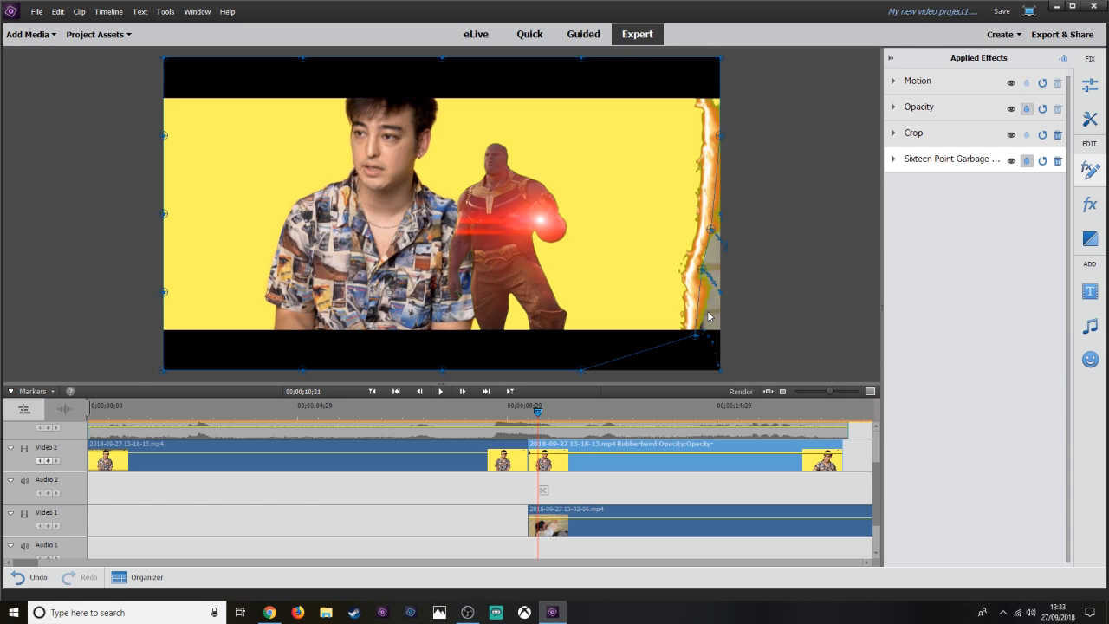
{"action": "left_click", "coordinate": [967, 163]}
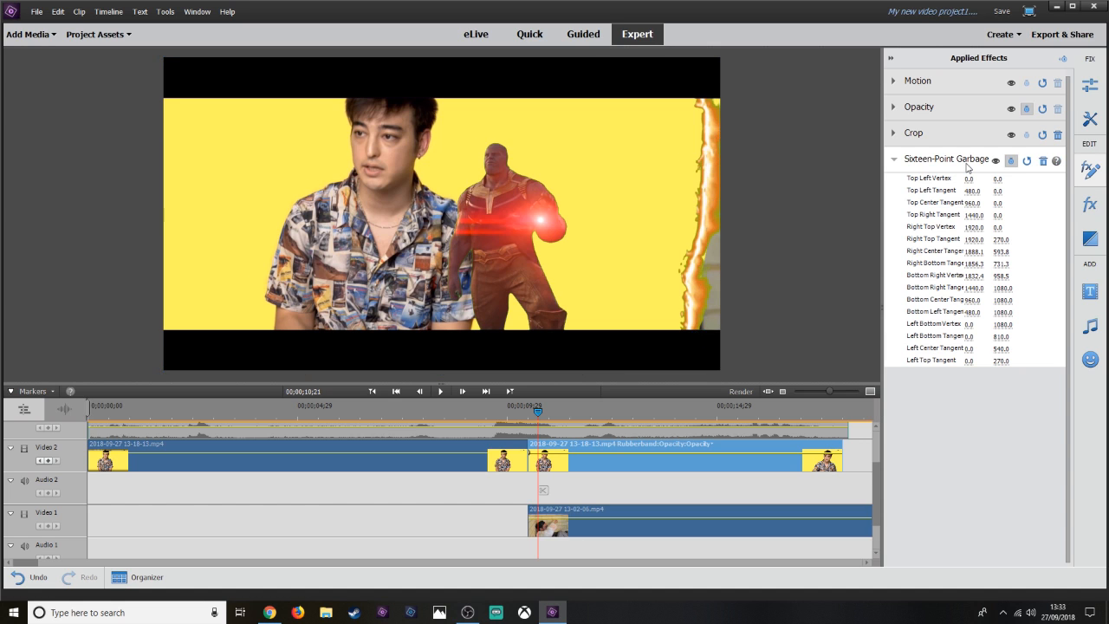
{"action": "left_click", "coordinate": [957, 165]}
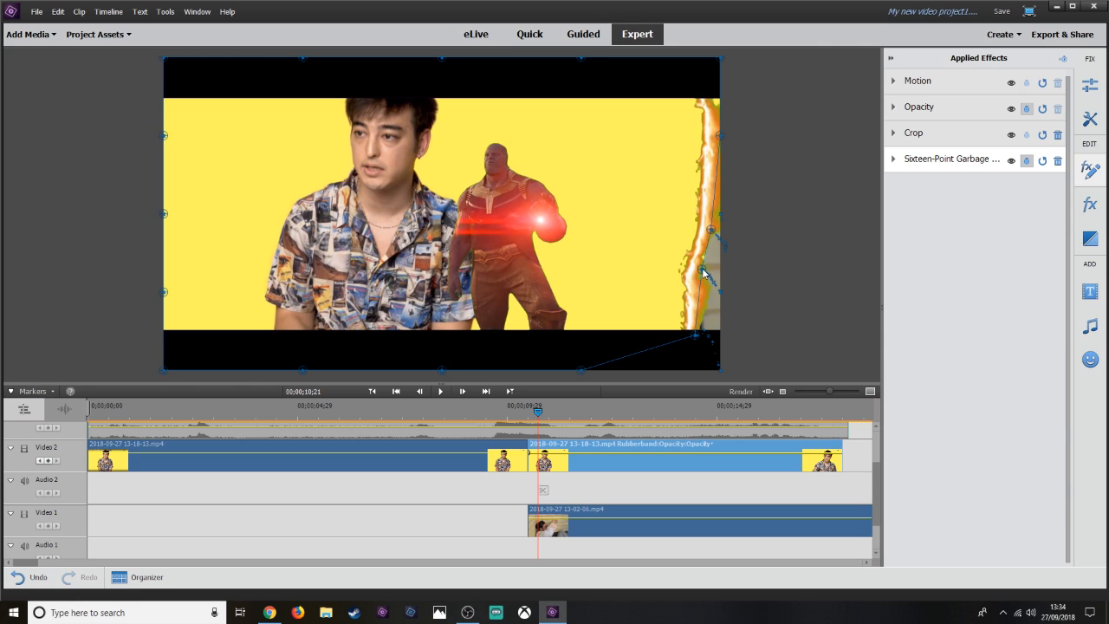
{"action": "key", "text": "ctrl+z"}
{"action": "key", "text": "ctrl+y"}
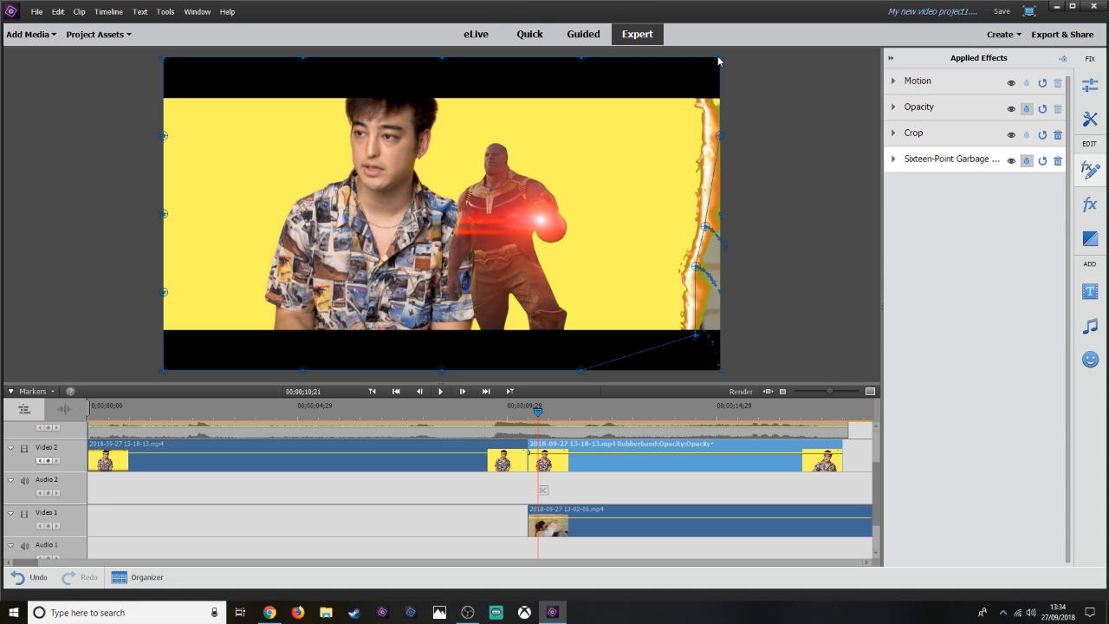
Drag the matte's top-right vertex and right-edge points inward over the next frames to track the portal.
{"action": "left_click_drag", "start_coordinate": [718, 60], "coordinate": [697, 88]}
{"action": "key", "text": "Right"}
{"action": "left_click_drag", "start_coordinate": [695, 334], "coordinate": [689, 332]}
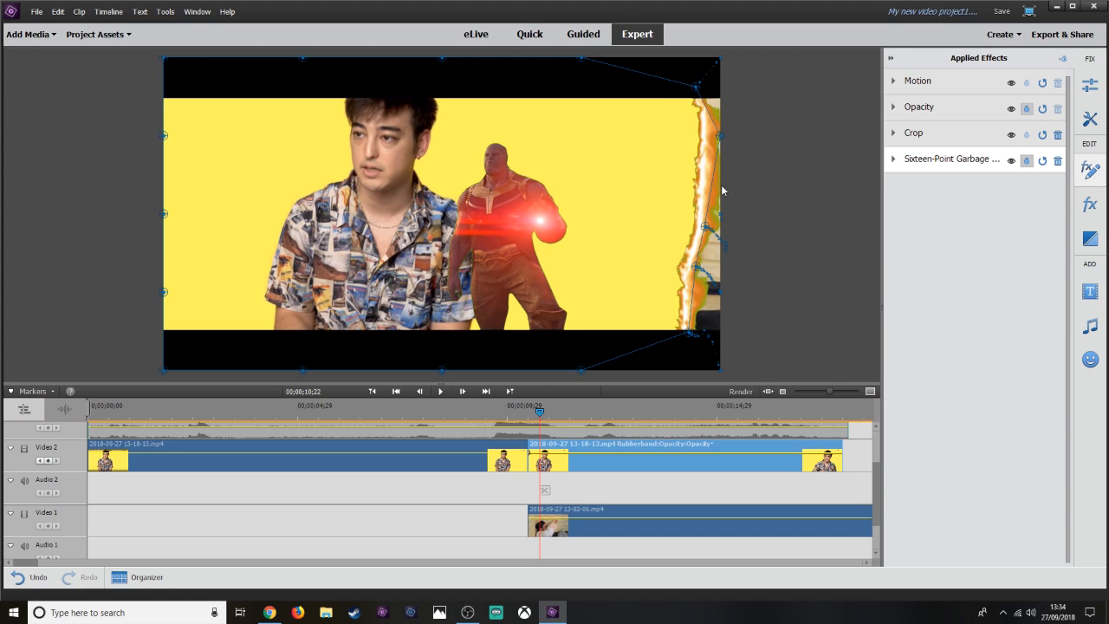
{"action": "left_click_drag", "start_coordinate": [716, 137], "coordinate": [710, 135]}
{"action": "key", "text": "Right"}
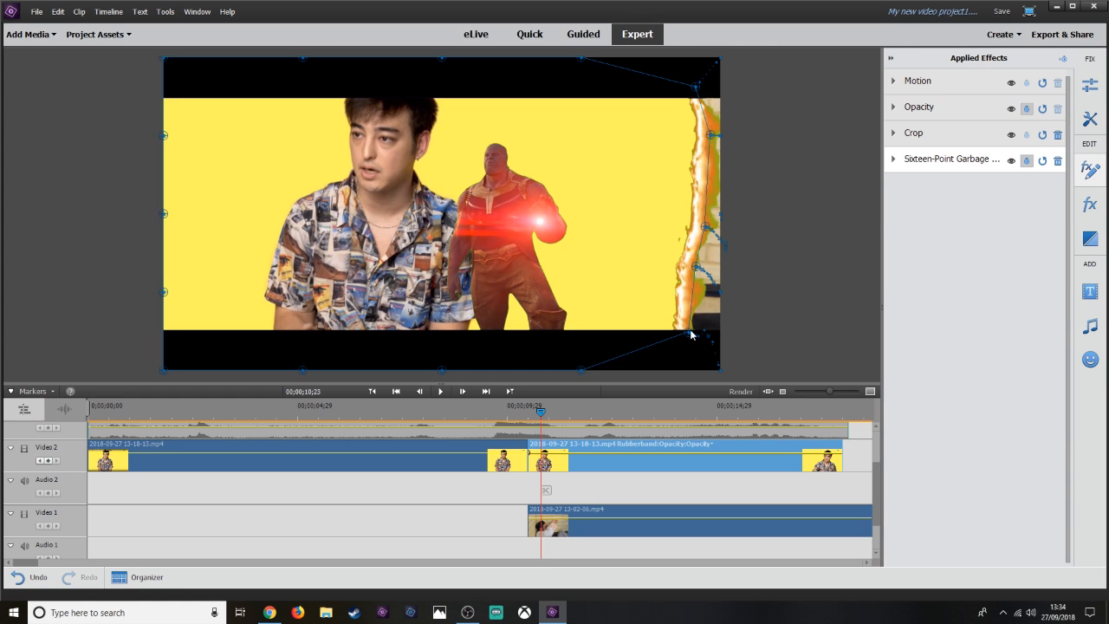
{"action": "left_click_drag", "start_coordinate": [691, 333], "coordinate": [681, 335]}
{"action": "left_click_drag", "start_coordinate": [693, 274], "coordinate": [683, 273]}
{"action": "left_click_drag", "start_coordinate": [705, 223], "coordinate": [699, 222]}
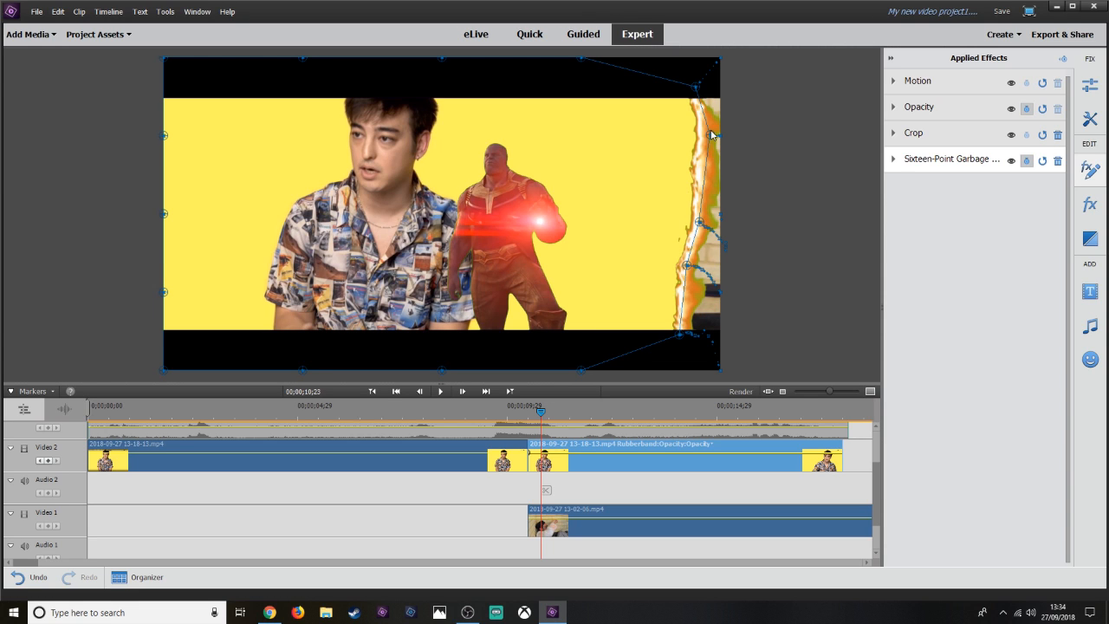
{"action": "left_click_drag", "start_coordinate": [711, 134], "coordinate": [705, 136]}
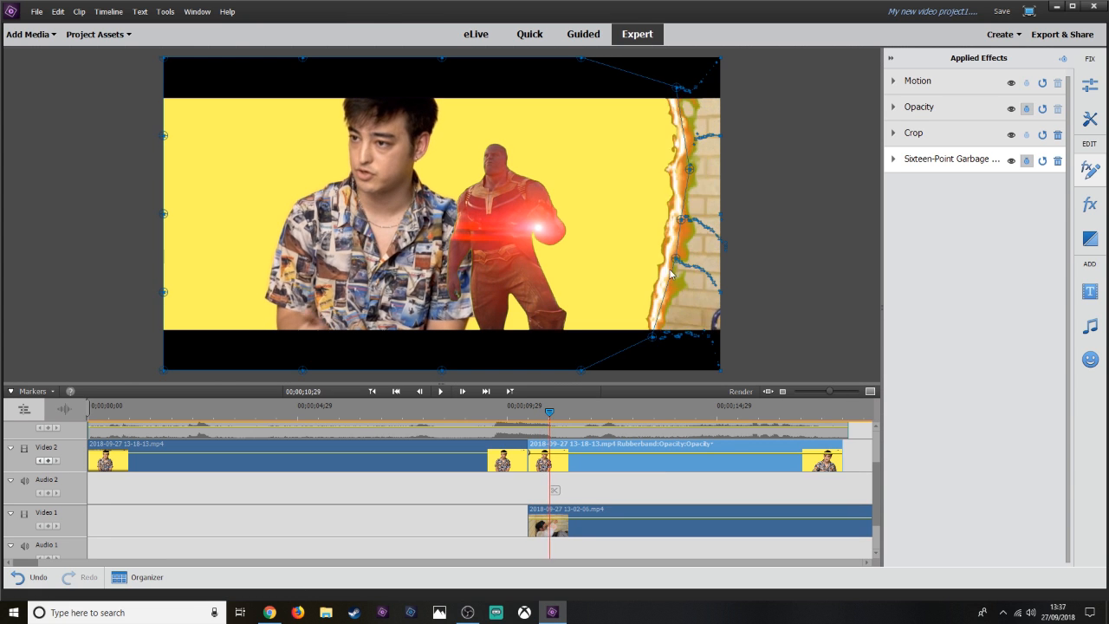
Keep stepping forward, pulling the matte's top, middle and bottom right-edge points further left as the portal crosses the frame.
{"action": "left_click_drag", "start_coordinate": [699, 264], "coordinate": [630, 265]}
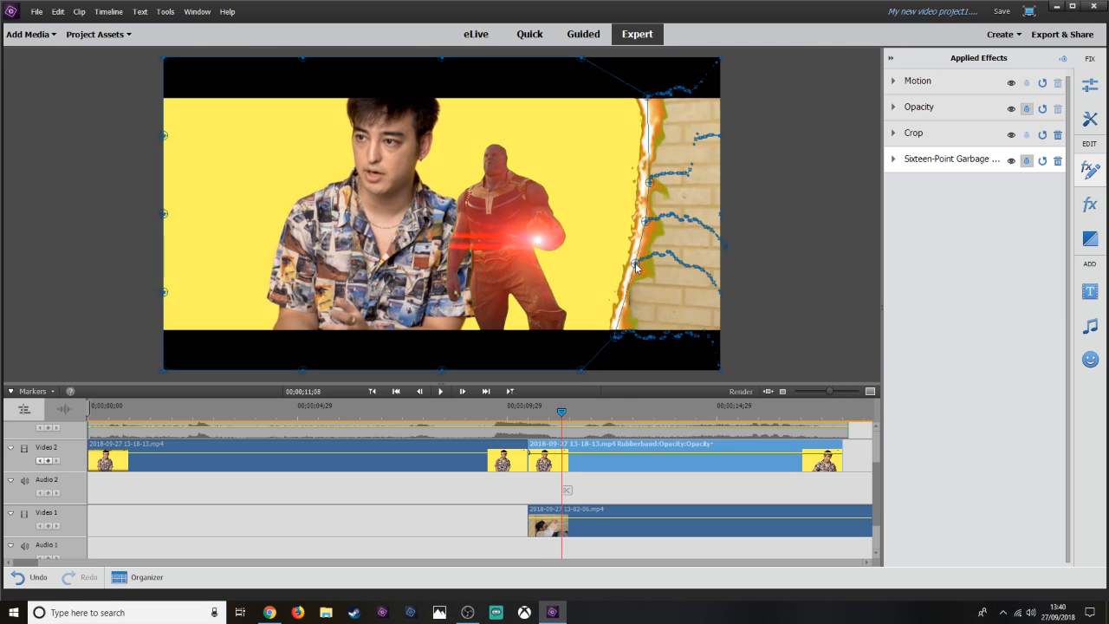
{"action": "left_click_drag", "start_coordinate": [644, 89], "coordinate": [611, 98]}
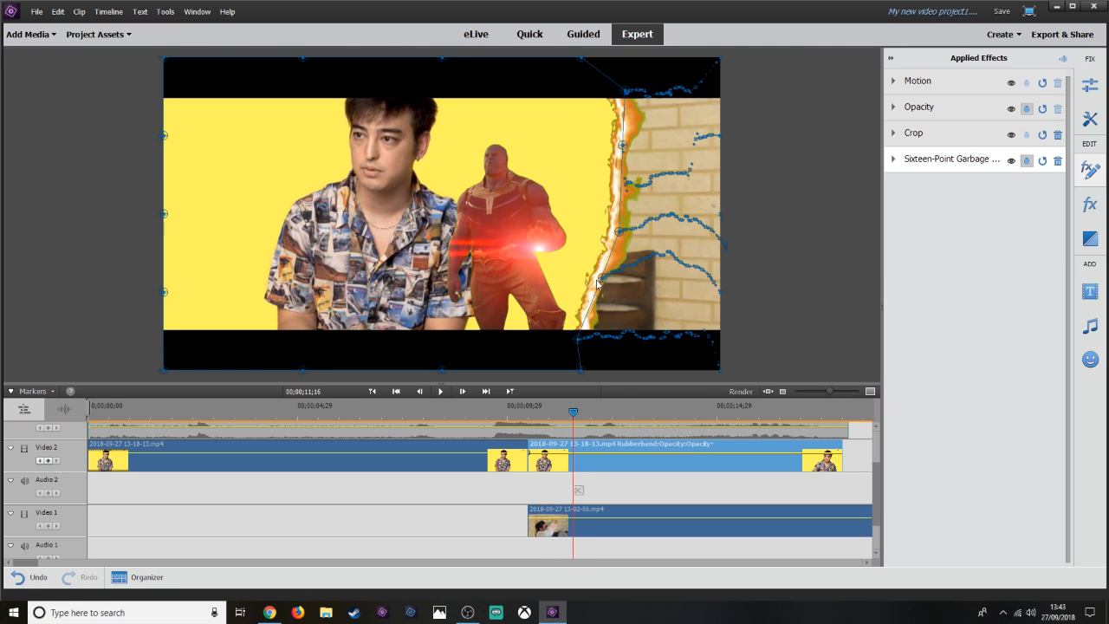
{"action": "left_click_drag", "start_coordinate": [572, 337], "coordinate": [564, 339]}
{"action": "left_click_drag", "start_coordinate": [591, 95], "coordinate": [585, 98]}
{"action": "left_click_drag", "start_coordinate": [581, 225], "coordinate": [577, 234]}
{"action": "key", "text": "Right"}
{"action": "key", "text": "Right"}
{"action": "key", "text": "Right"}
{"action": "key", "text": "Right"}
{"action": "key", "text": "Right"}
{"action": "key", "text": "Right"}
{"action": "key", "text": "Right"}
{"action": "key", "text": "Right"}
{"action": "key", "text": "Right"}
{"action": "key", "text": "Right"}
{"action": "left_click_drag", "start_coordinate": [542, 293], "coordinate": [532, 297]}
{"action": "key", "text": "Right"}
{"action": "key", "text": "Right"}
{"action": "key", "text": "Right"}
{"action": "key", "text": "Right"}
{"action": "key", "text": "Right"}
{"action": "key", "text": "Right"}
{"action": "key", "text": "Right"}
{"action": "key", "text": "Right"}
{"action": "key", "text": "Right"}
{"action": "key", "text": "Right"}
{"action": "key", "text": "Right"}
{"action": "left_click_drag", "start_coordinate": [551, 229], "coordinate": [528, 246]}
{"action": "left_click_drag", "start_coordinate": [530, 154], "coordinate": [524, 159]}
Advance six frames and shift the matte's lower right-edge point to match the portal edge.
{"action": "key", "text": "Right"}
{"action": "key", "text": "Right"}
{"action": "key", "text": "Right"}
{"action": "key", "text": "Right"}
{"action": "key", "text": "Right"}
{"action": "key", "text": "Right"}
{"action": "key", "text": "Right"}
{"action": "key", "text": "Right"}
{"action": "key", "text": "Right"}
{"action": "key", "text": "Right"}
{"action": "left_click_drag", "start_coordinate": [509, 295], "coordinate": [502, 295]}
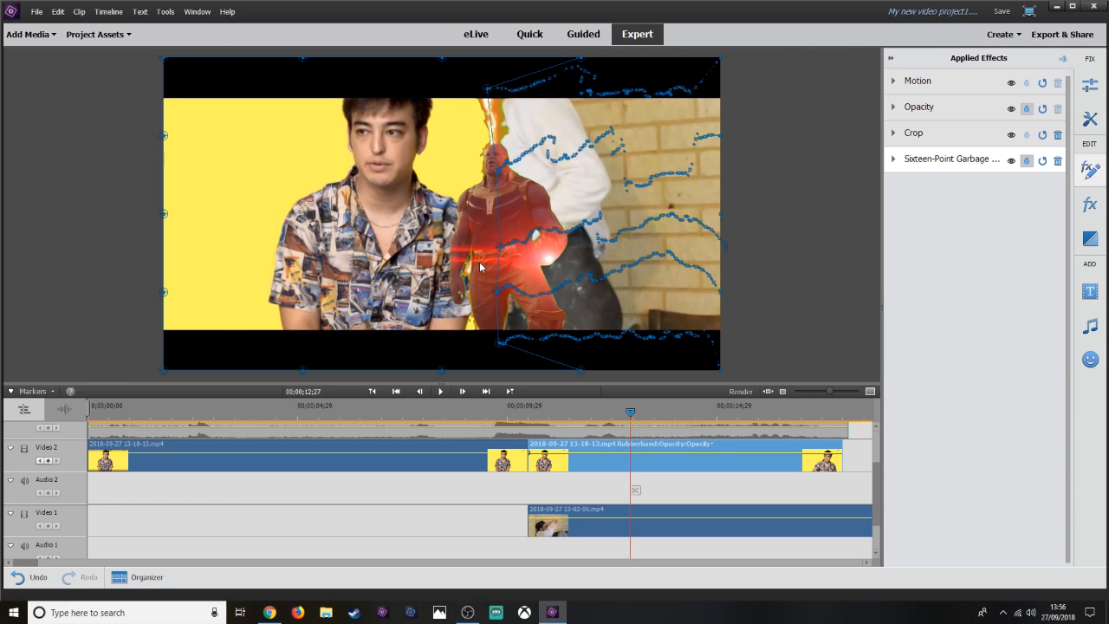
Step around 00;00;12;28 to find where the next shot takes over and split the Video 2 clip there.
{"action": "key", "text": "Right"}
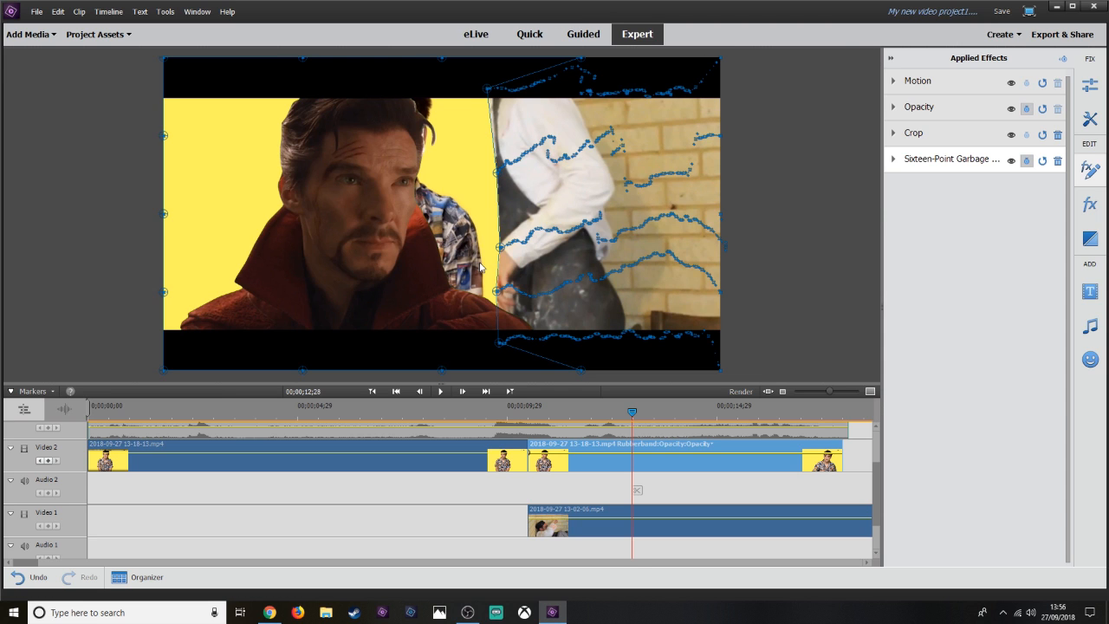
{"action": "key", "text": "Left"}
{"action": "key", "text": "Left"}
{"action": "key", "text": "Right"}
{"action": "key", "text": "Left"}
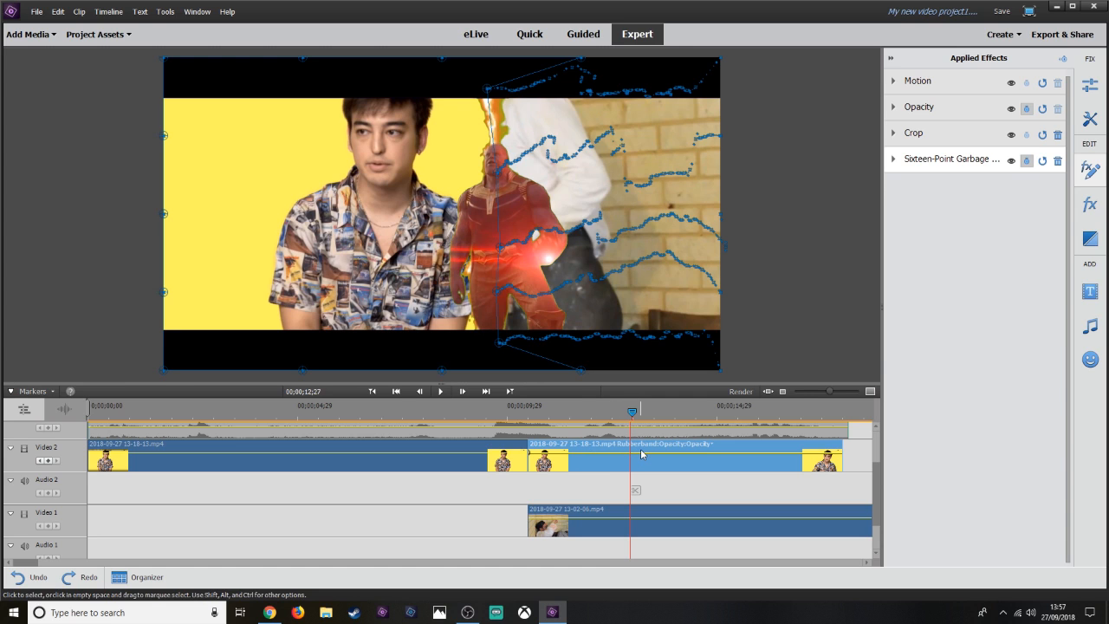
{"action": "key", "text": "Right"}
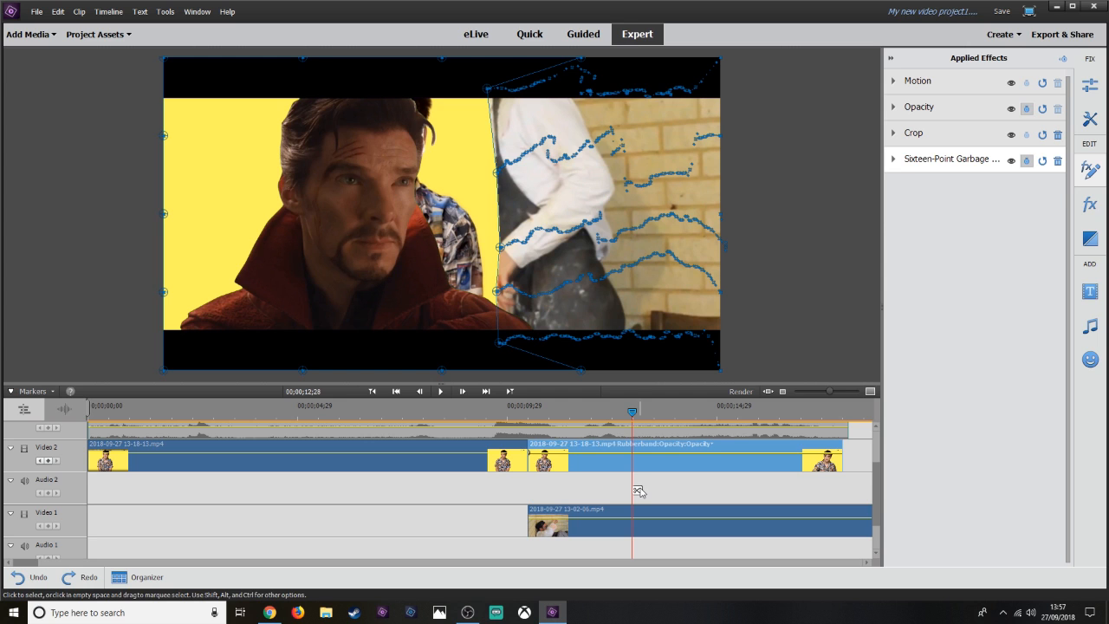
{"action": "left_click", "coordinate": [637, 490]}
Select the Video 2 clip after the new split, reset its garbage matte and turn off animation, deleting its keyframes.
{"action": "key", "text": "Left"}
{"action": "key", "text": "Left"}
{"action": "key", "text": "Left"}
{"action": "key", "text": "Left"}
{"action": "key", "text": "Left"}
{"action": "key", "text": "Left"}
{"action": "key", "text": "Left"}
{"action": "key", "text": "Left"}
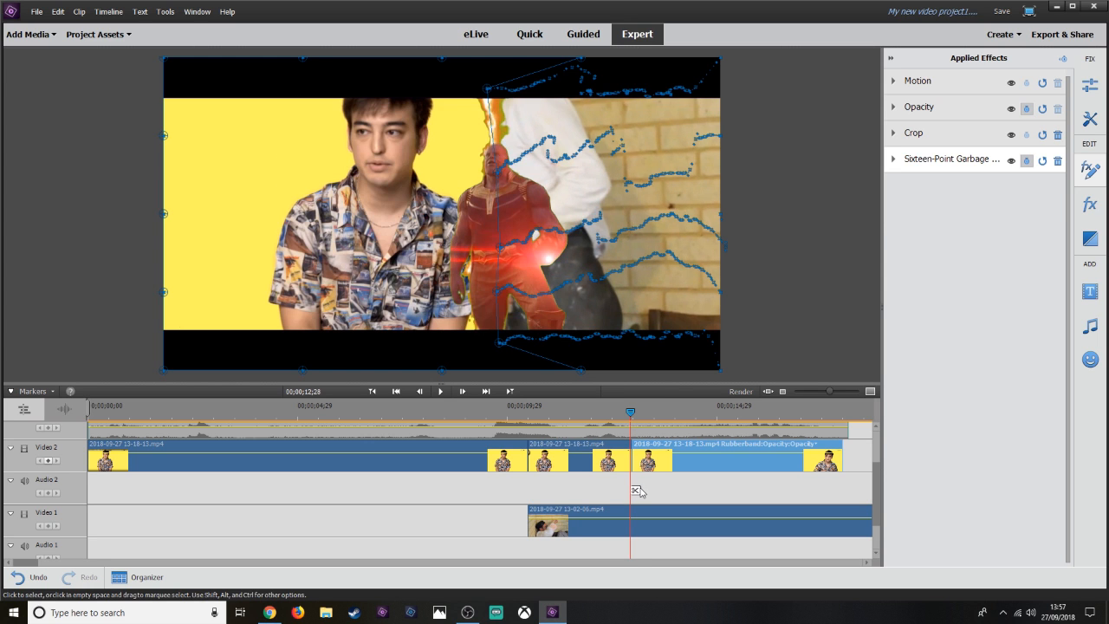
{"action": "left_click", "coordinate": [610, 469]}
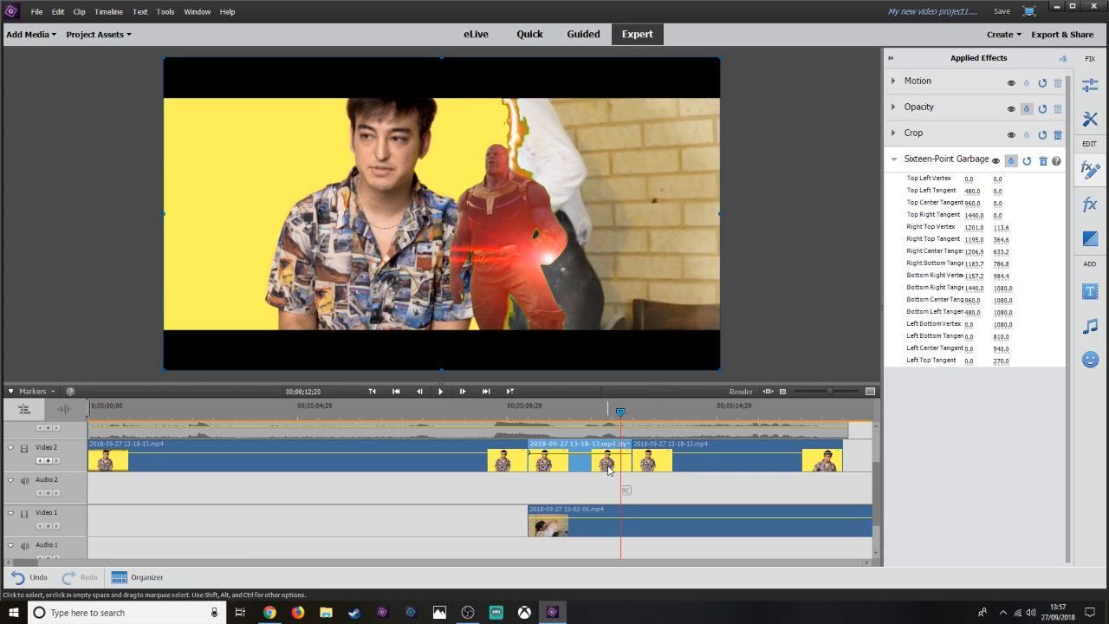
{"action": "key", "text": "Right"}
{"action": "key", "text": "Right"}
{"action": "key", "text": "Right"}
{"action": "key", "text": "Right"}
{"action": "key", "text": "Right"}
{"action": "key", "text": "Right"}
{"action": "key", "text": "Right"}
{"action": "key", "text": "Right"}
{"action": "key", "text": "Right"}
{"action": "key", "text": "Right"}
{"action": "key", "text": "Right"}
{"action": "key", "text": "Right"}
{"action": "key", "text": "Right"}
{"action": "key", "text": "Right"}
{"action": "key", "text": "Right"}
{"action": "key", "text": "Right"}
{"action": "key", "text": "Right"}
{"action": "key", "text": "Right"}
{"action": "key", "text": "Right"}
{"action": "key", "text": "Right"}
{"action": "key", "text": "Right"}
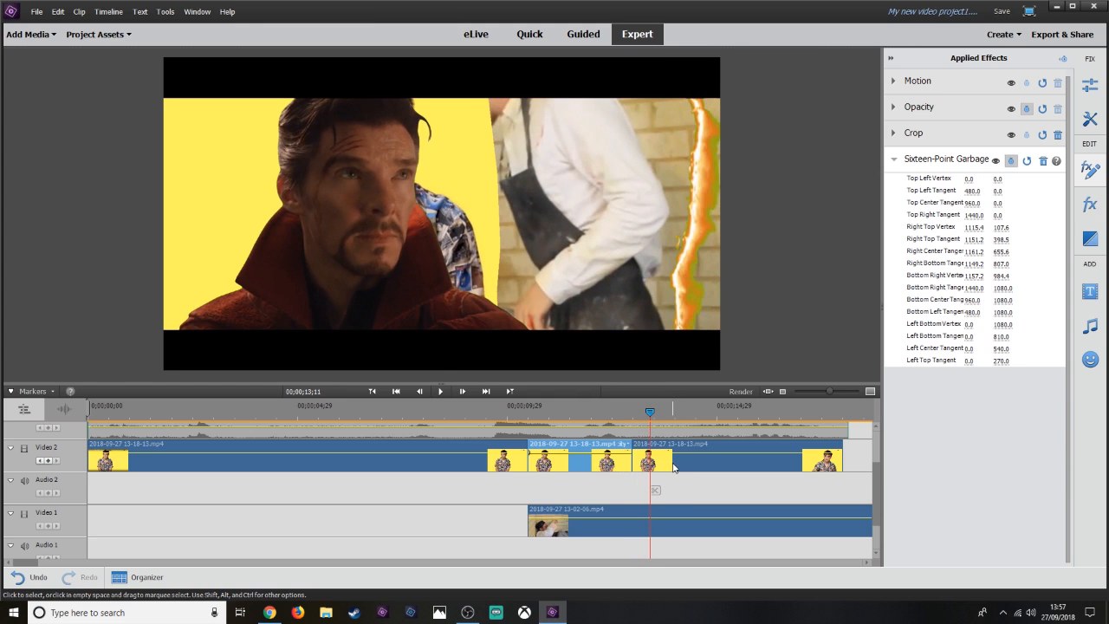
{"action": "left_click", "coordinate": [640, 471]}
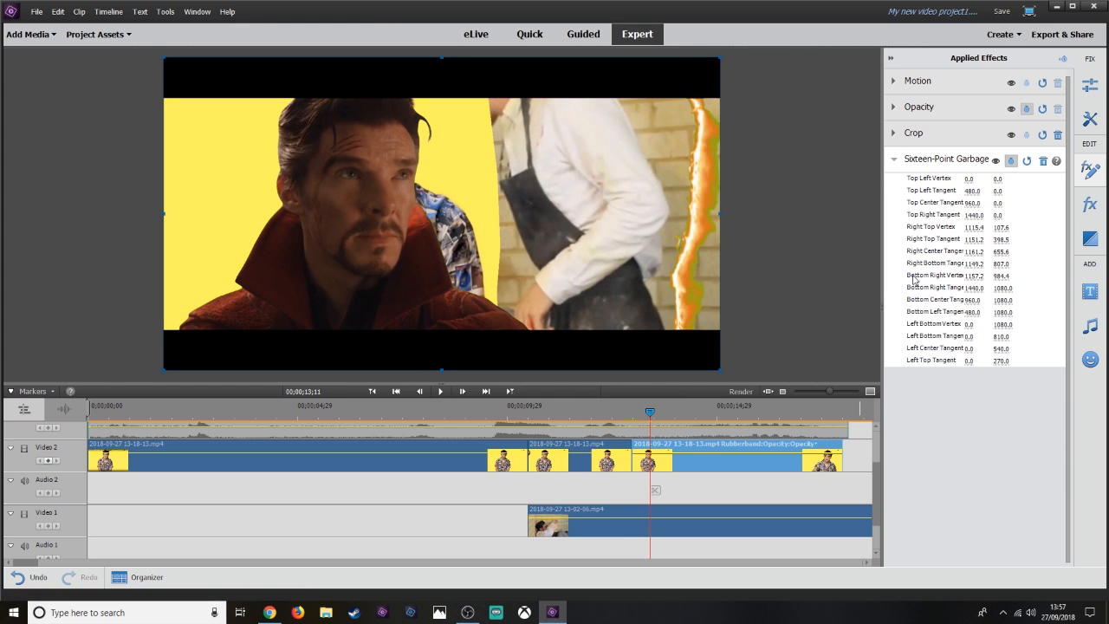
{"action": "left_click", "coordinate": [1026, 162]}
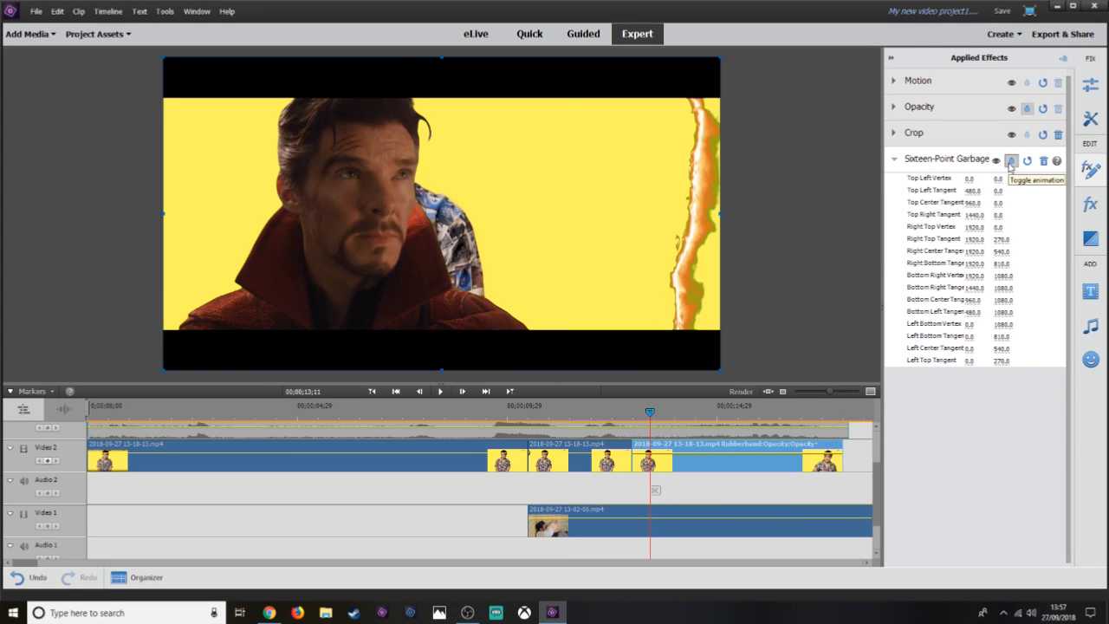
{"action": "left_click", "coordinate": [1012, 162]}
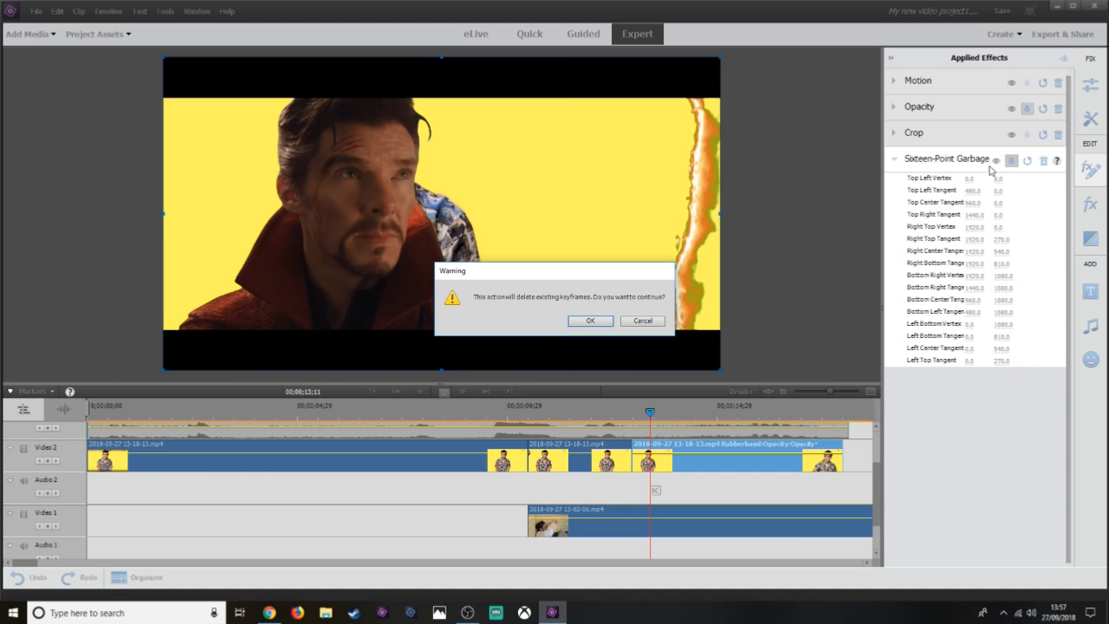
{"action": "left_click", "coordinate": [590, 321]}
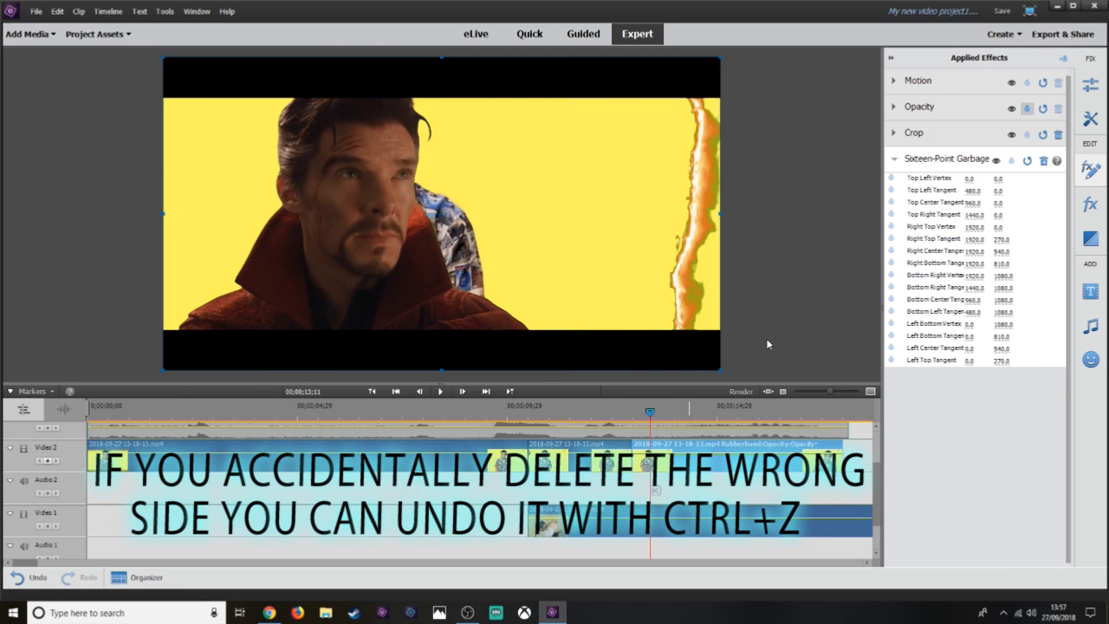
Scrub and scroll through the timeline to review the portal transition.
{"action": "left_click_drag", "start_coordinate": [661, 410], "coordinate": [587, 412]}
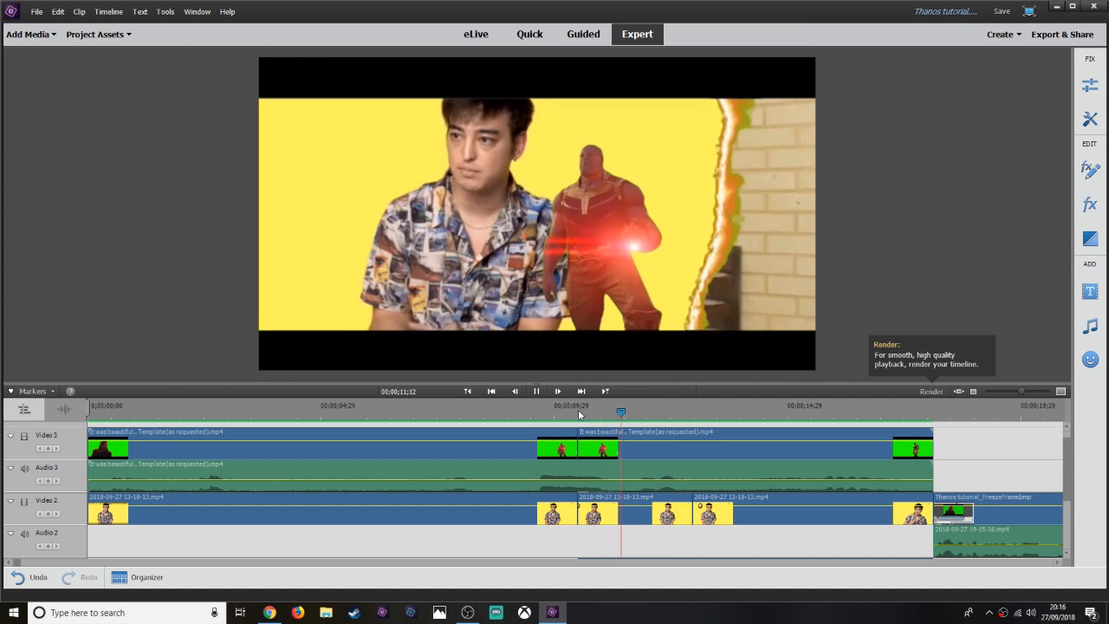
{"action": "left_click", "coordinate": [579, 413]}
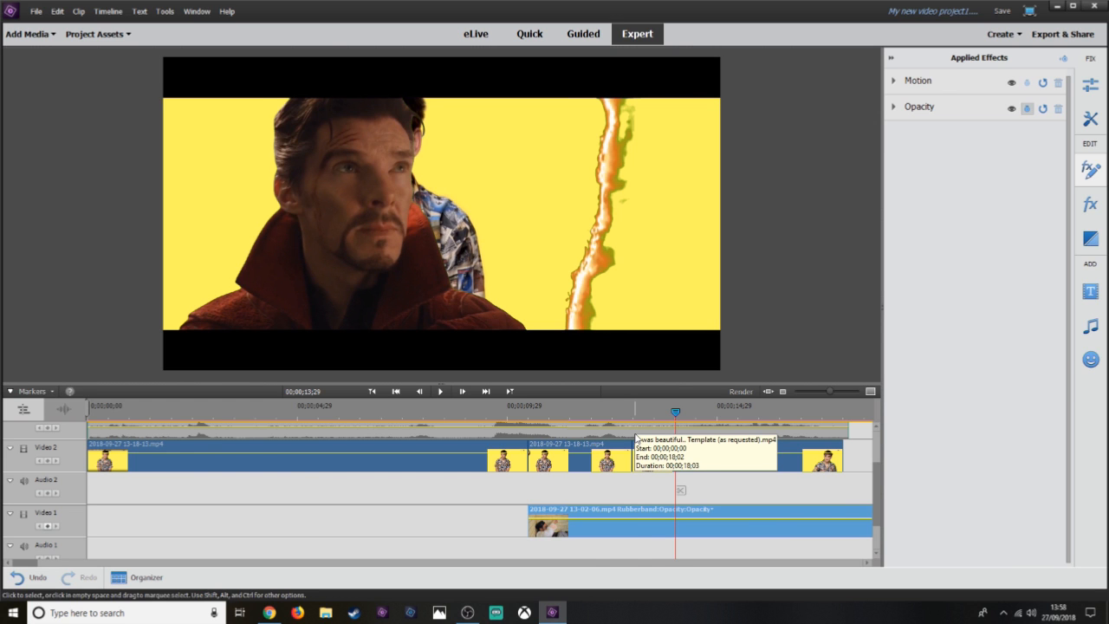
{"action": "mouse_move", "coordinate": [636, 407]}
{"action": "left_mouse_down"}
{"action": "mouse_move", "coordinate": [832, 411]}
{"action": "mouse_move", "coordinate": [641, 407]}
{"action": "left_mouse_up"}
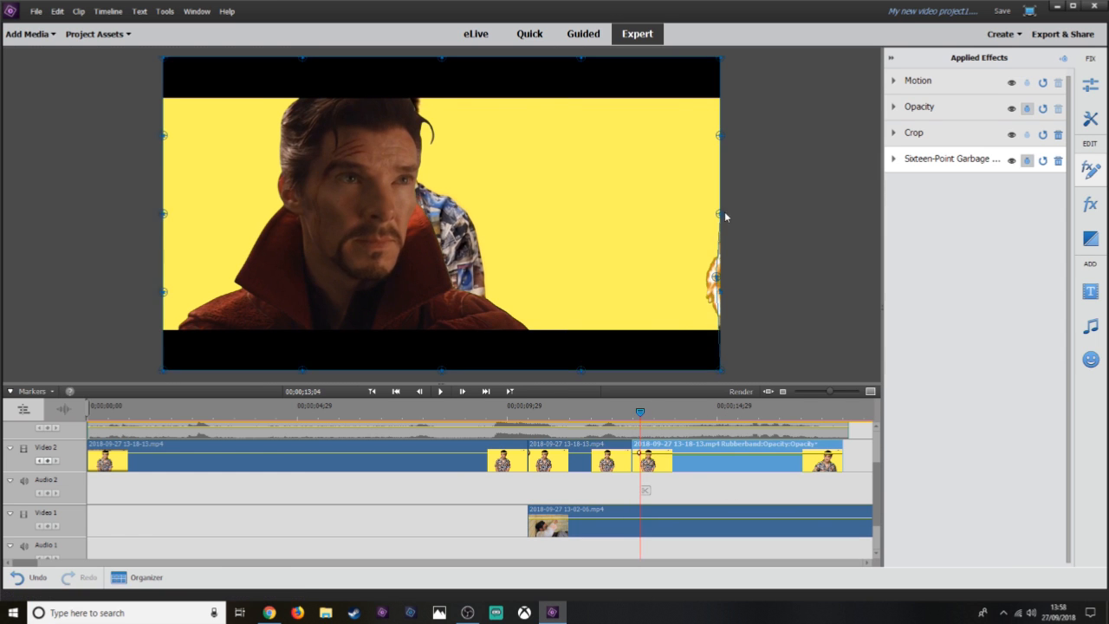
{"action": "left_click_drag", "start_coordinate": [723, 217], "coordinate": [702, 242]}
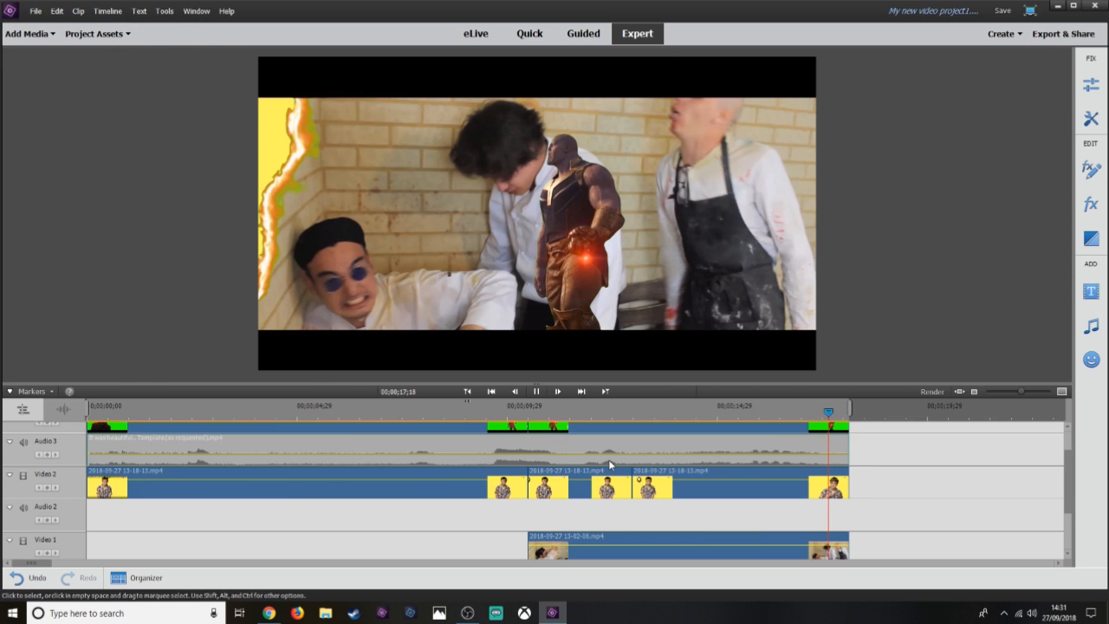
{"action": "left_click", "coordinate": [655, 411]}
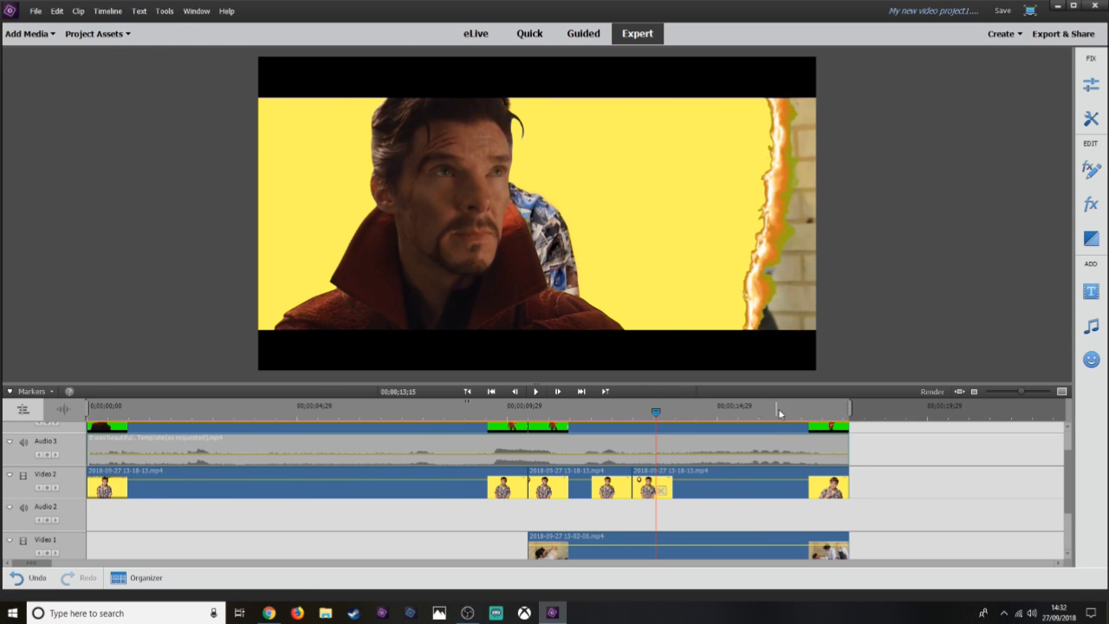
{"action": "scroll", "coordinate": [861, 491], "scroll_direction": "up", "scroll_amount": 2}
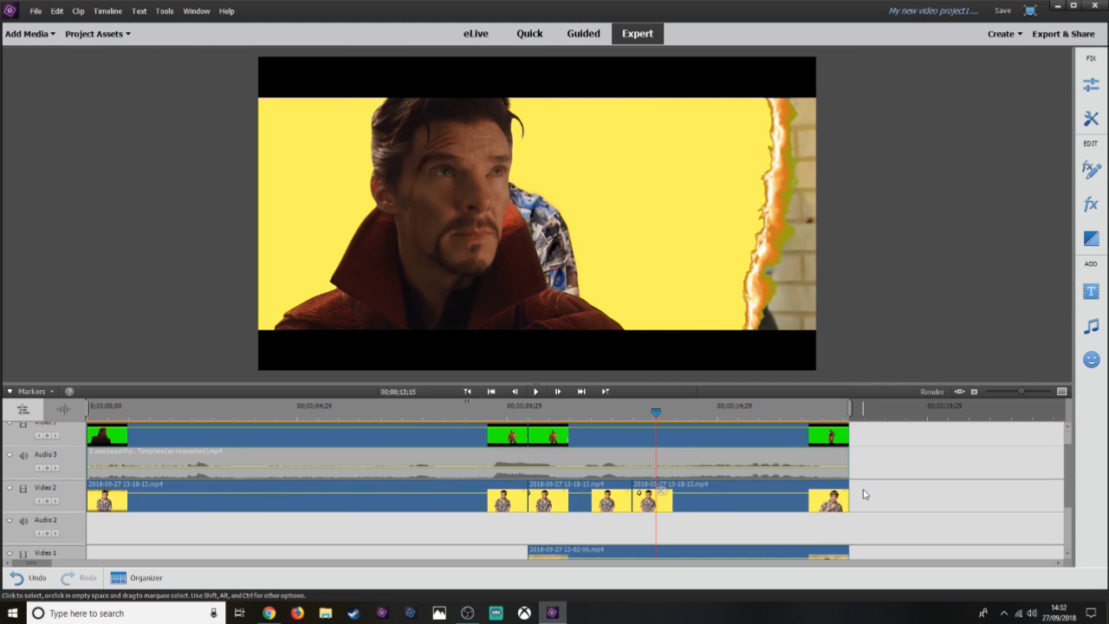
{"action": "scroll", "coordinate": [851, 451], "scroll_direction": "down", "scroll_amount": 3}
{"action": "scroll", "coordinate": [850, 459], "scroll_direction": "up", "scroll_amount": 3}
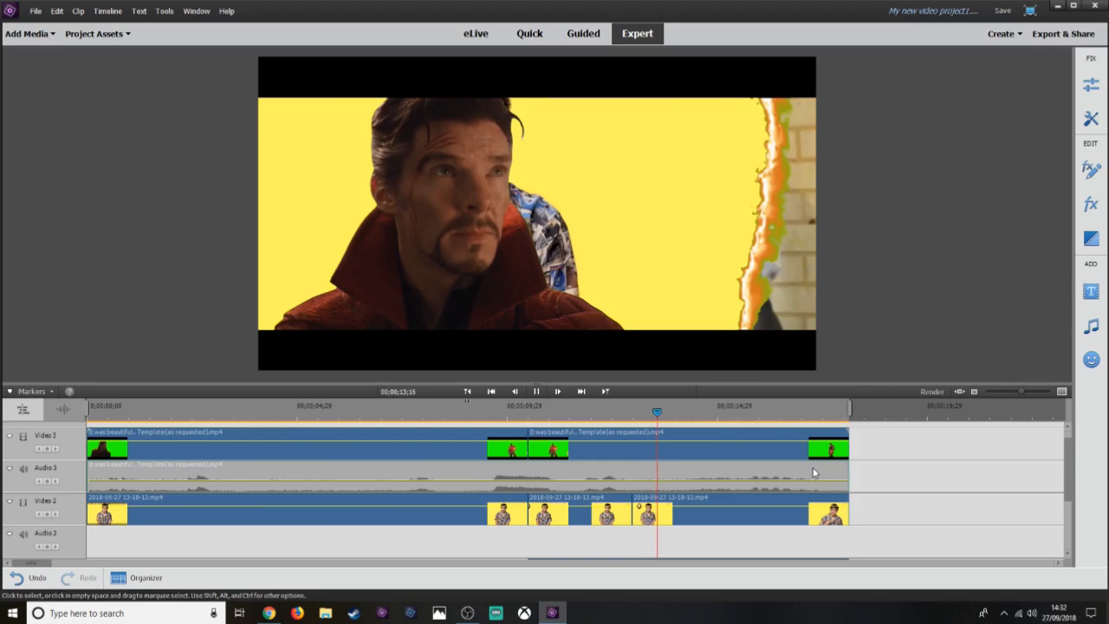